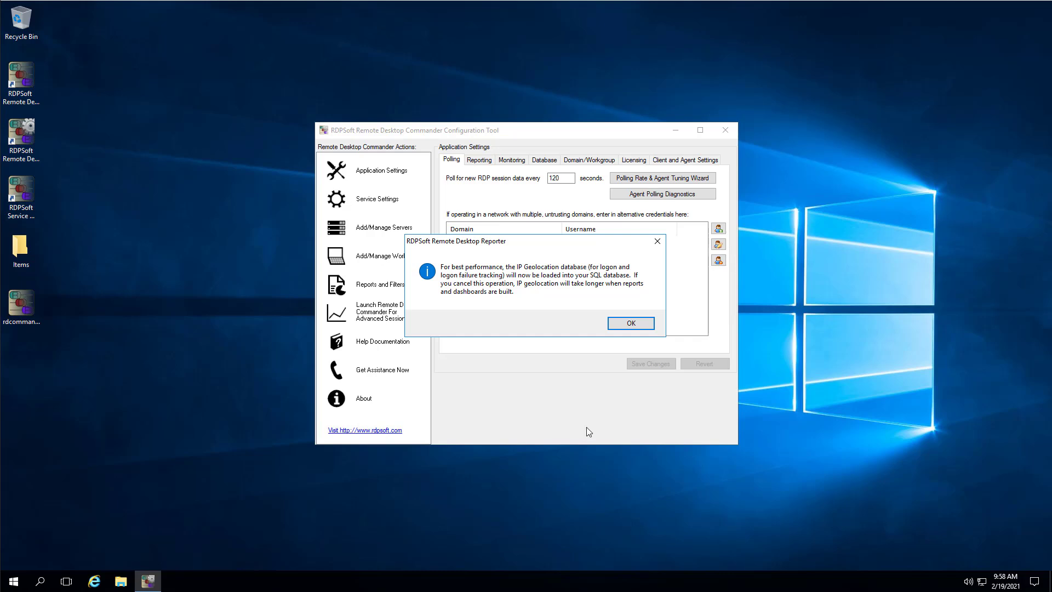
Cancel loading the IP geolocation database into the SQL database and dismiss the related notices
left_click(629, 325)
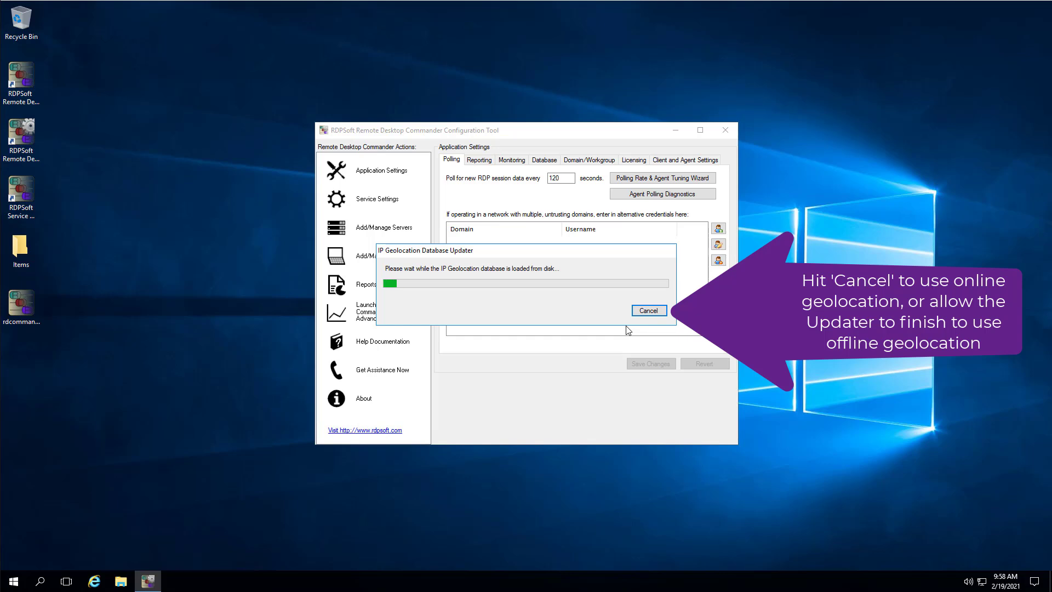
left_click(654, 314)
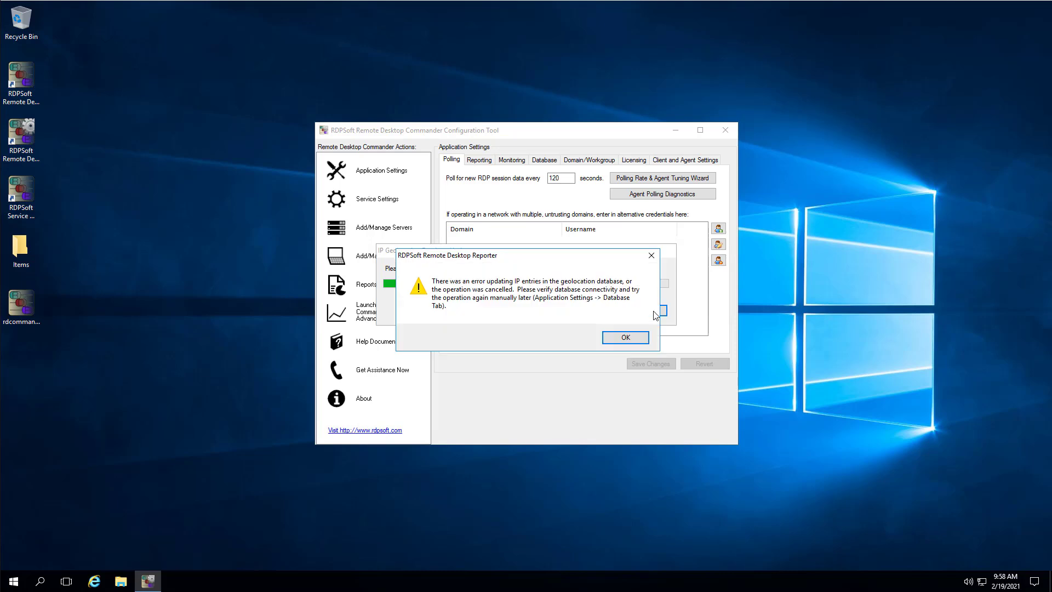
left_click(626, 338)
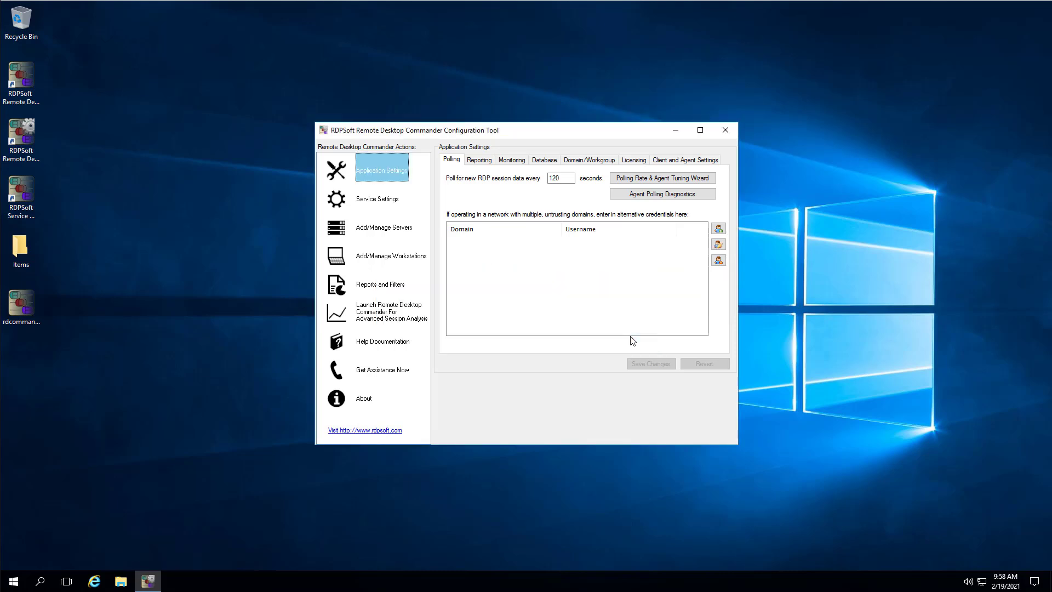
Add RDS2016SH03 from the available servers to the monitored servers as a Session Host Server or App Server
left_click(395, 230)
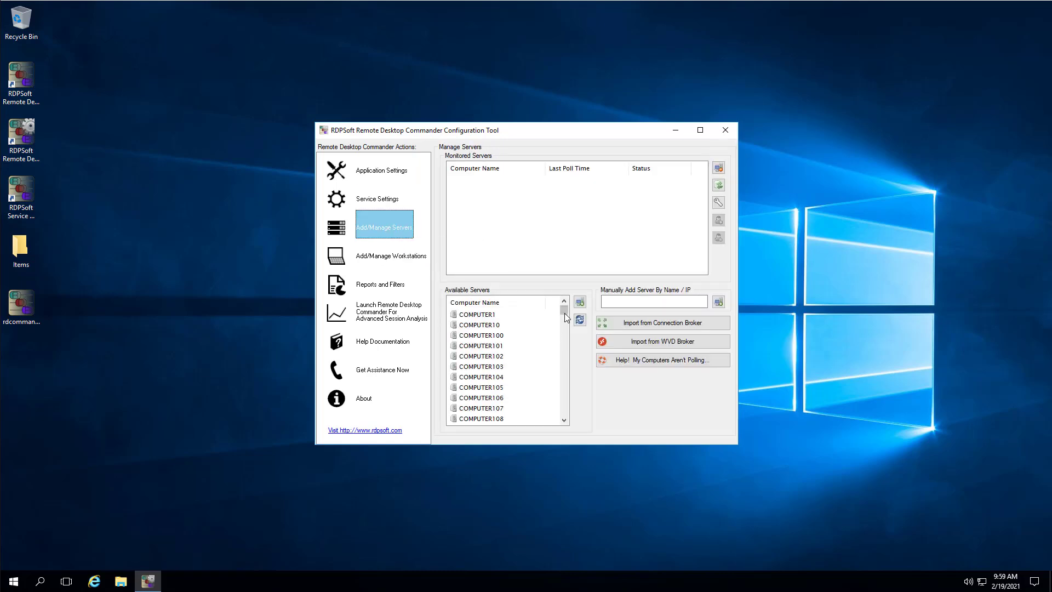
left_click_drag(566, 315, 570, 427)
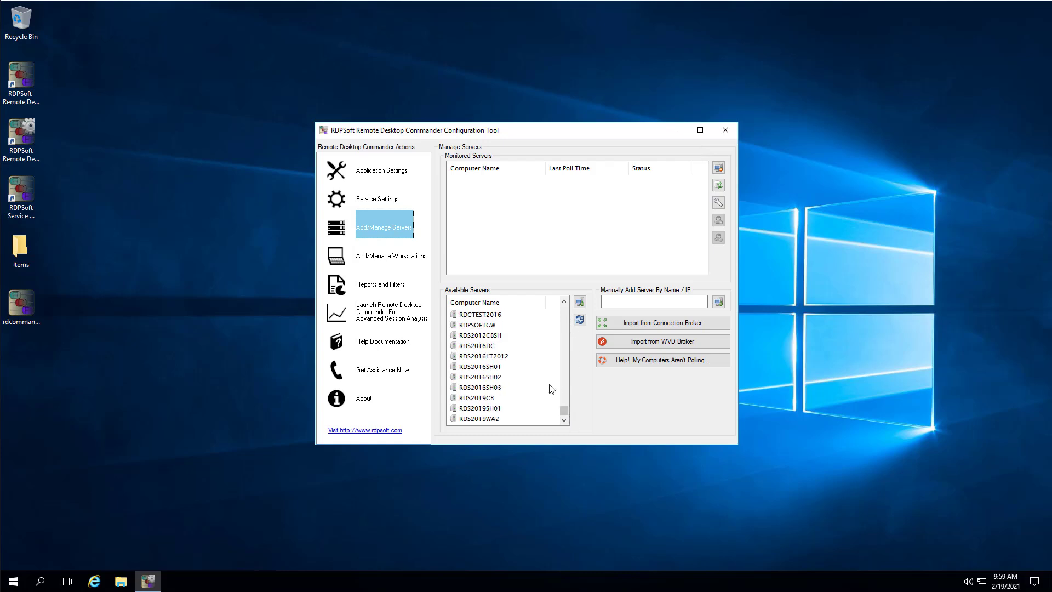
left_click(493, 388)
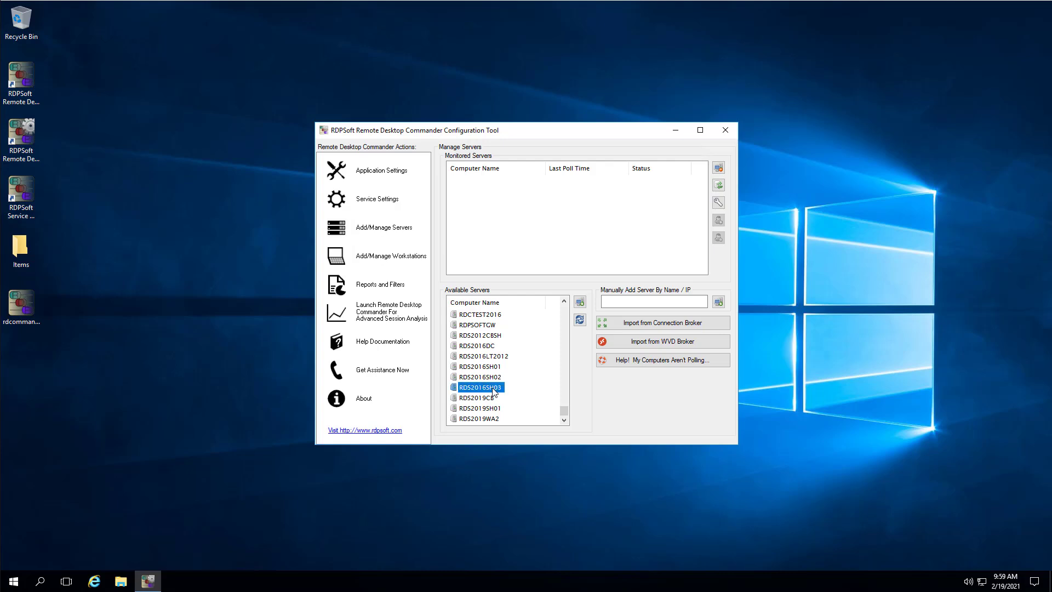
left_click(580, 303)
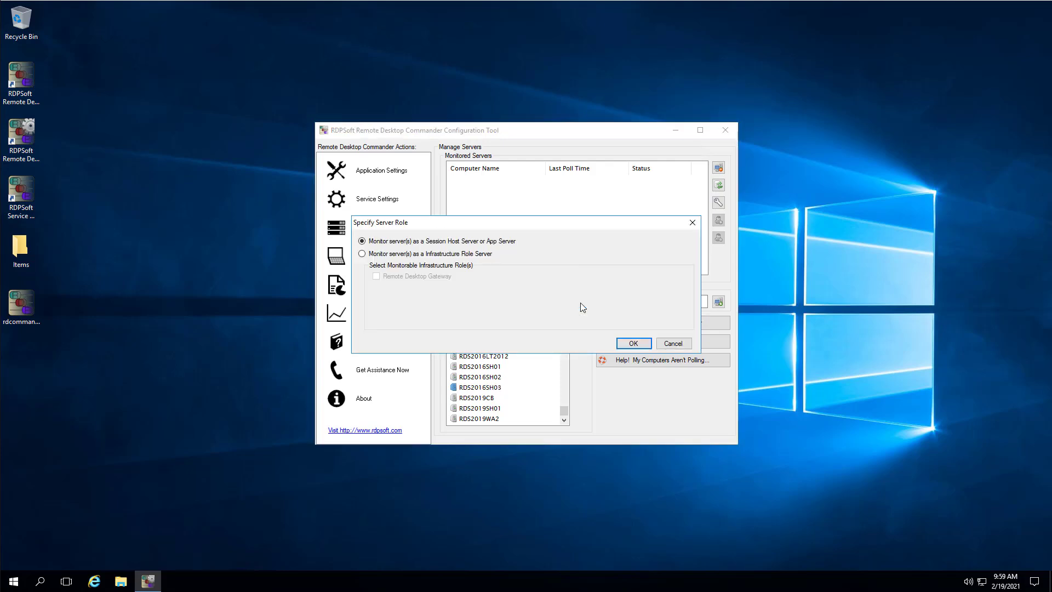
left_click(634, 344)
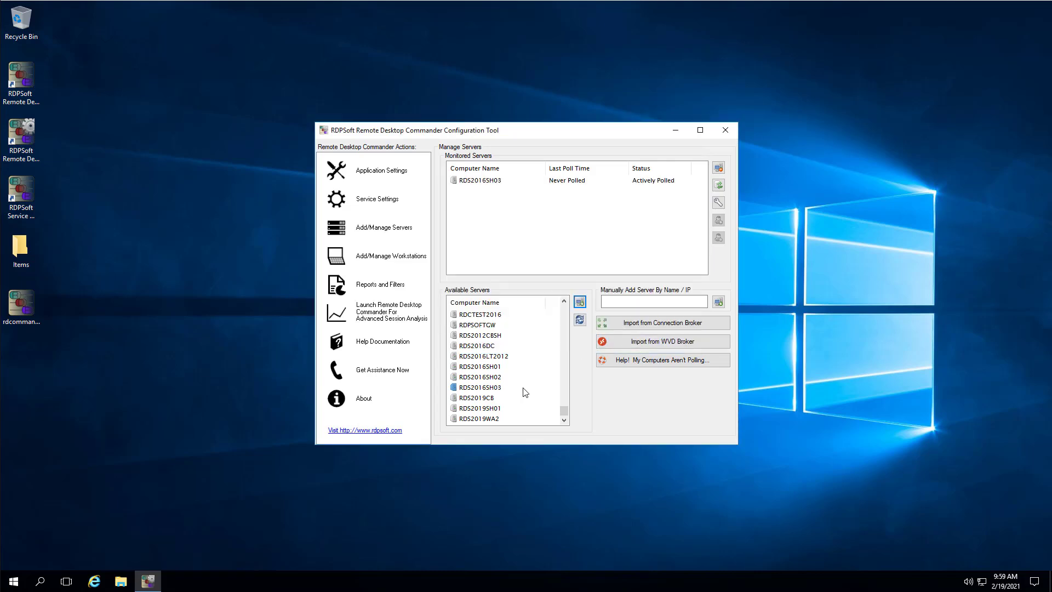
Add RDS2016SH02 to the monitored servers as a Session Host Server, and enter 10.32.0.102 as a server to add manually
left_click(498, 380)
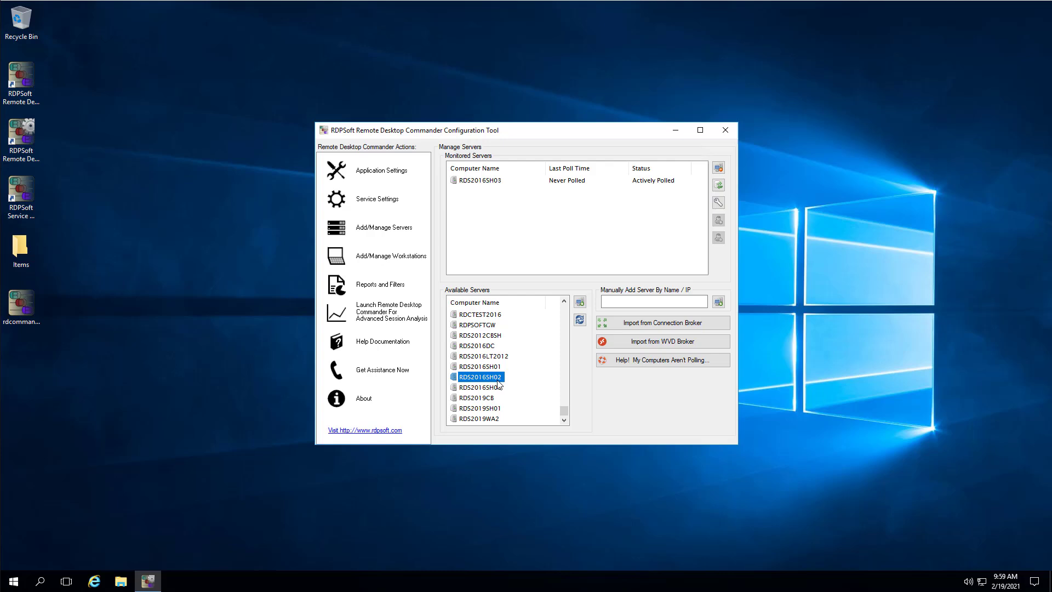
left_click(579, 303)
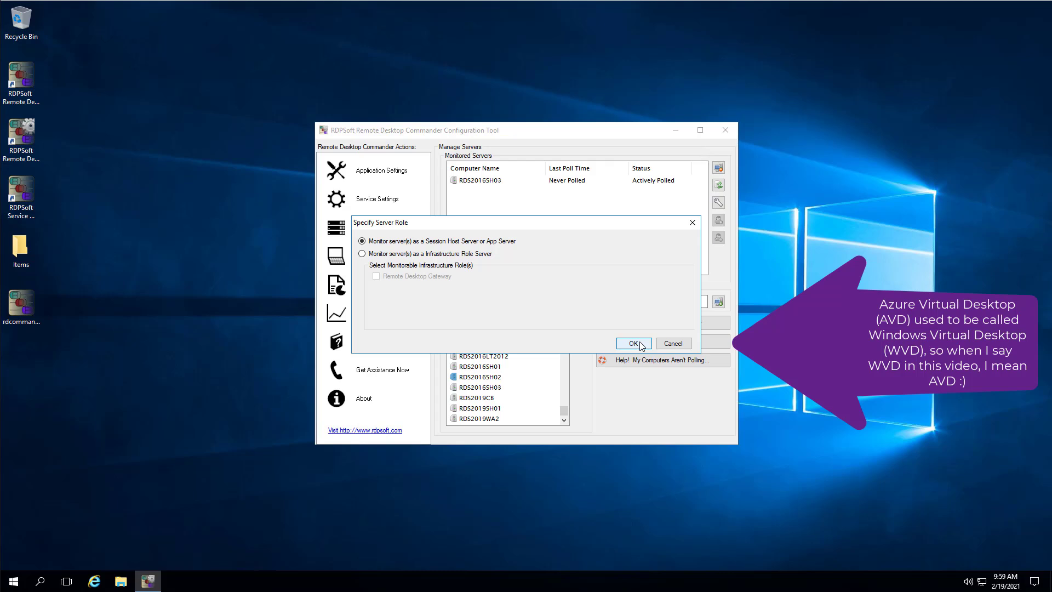
left_click(633, 343)
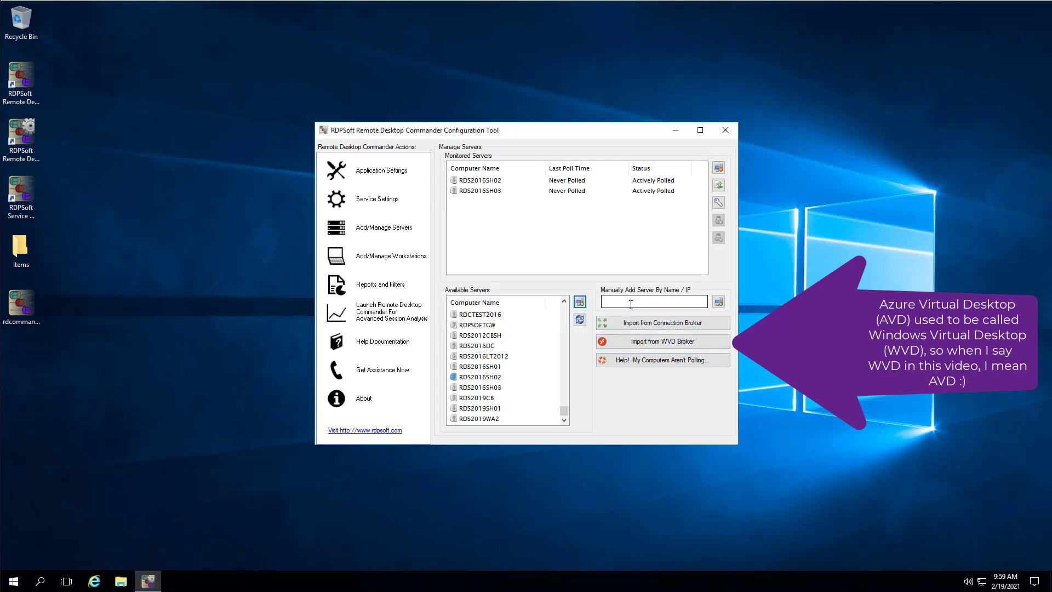
left_click(631, 304)
type("10.32.0.102")
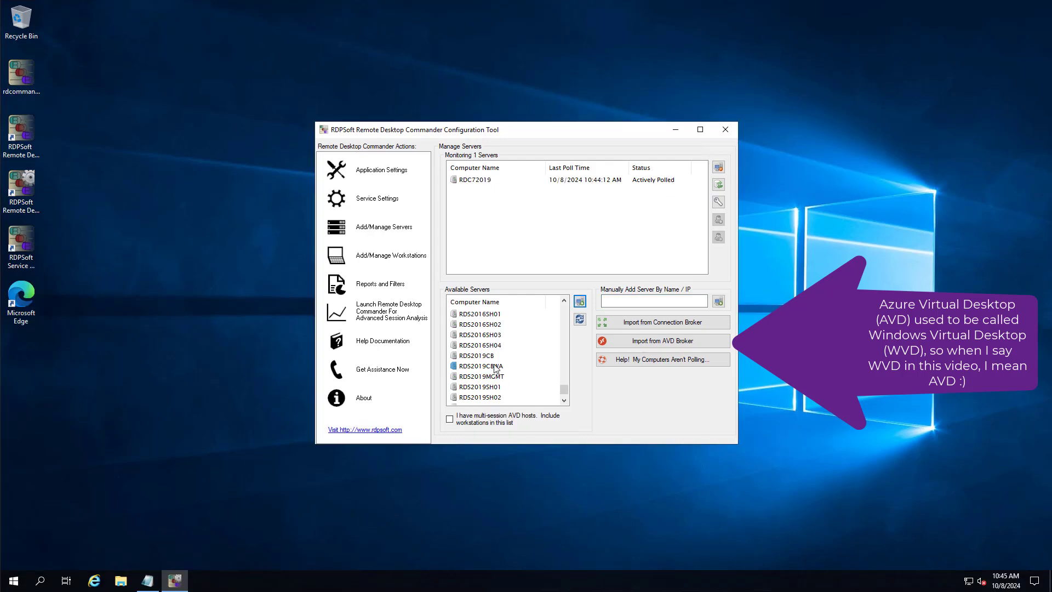
Add RDS2019CBWA for monitoring as an Infrastructure Role Server with the Remote Desktop Gateway and Remote Desktop Connection Broker roles
left_click(494, 366)
left_click(582, 304)
left_click(427, 255)
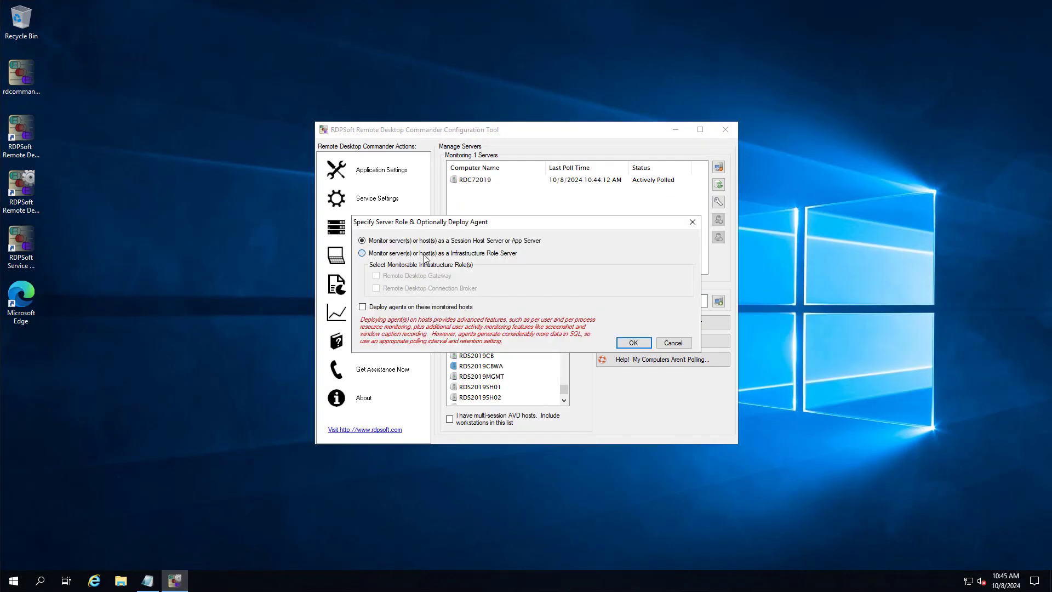
left_click(430, 276)
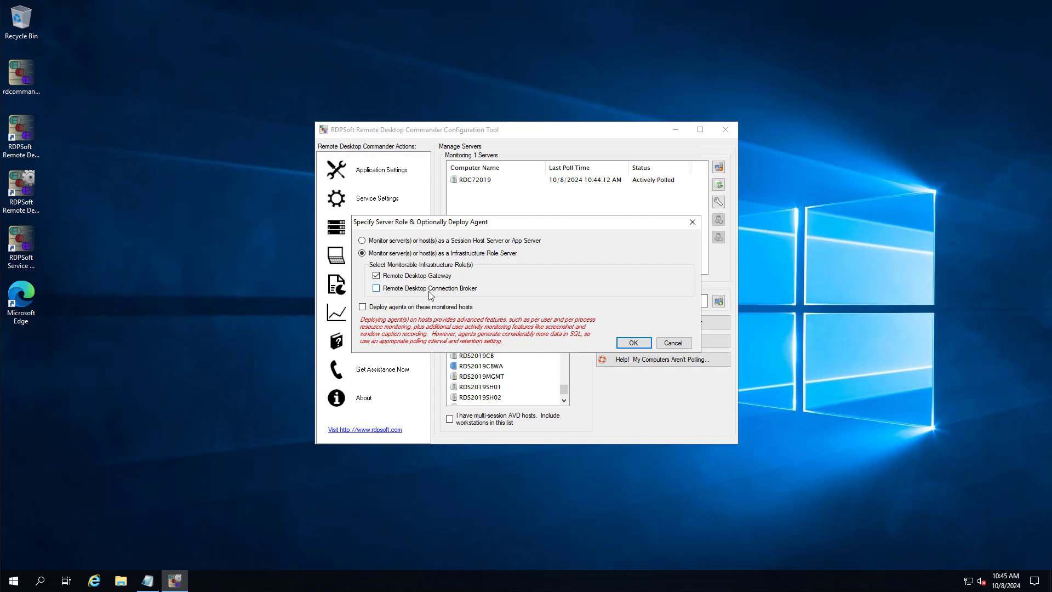
left_click(430, 289)
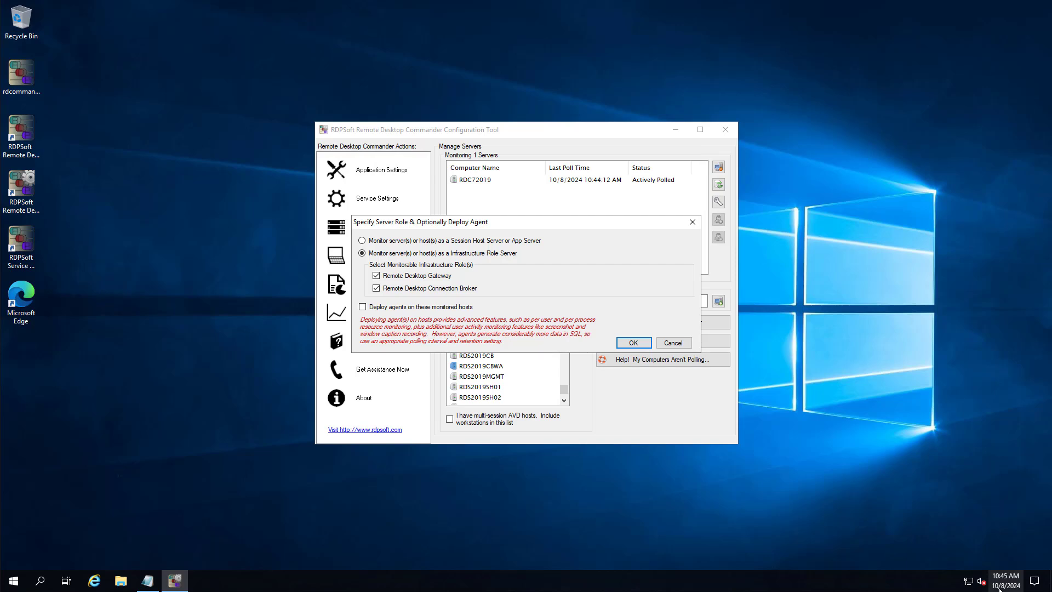
left_click(634, 343)
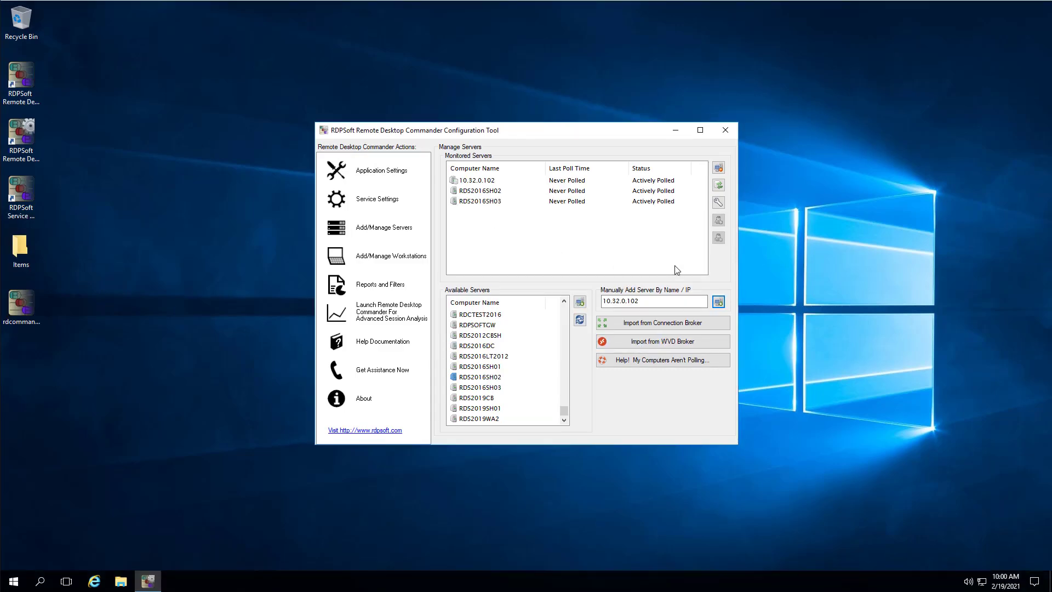
Import the Calculator collection's session host RDS2019SH01.rdpsoft2016.local from the connection broker 10.32.0.130
left_click(669, 328)
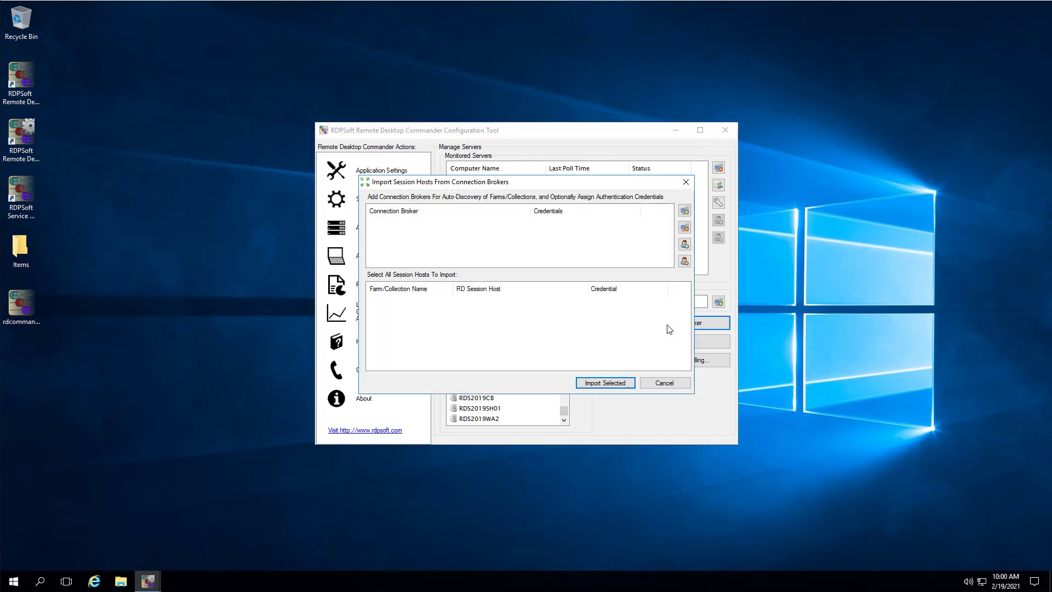
left_click(685, 211)
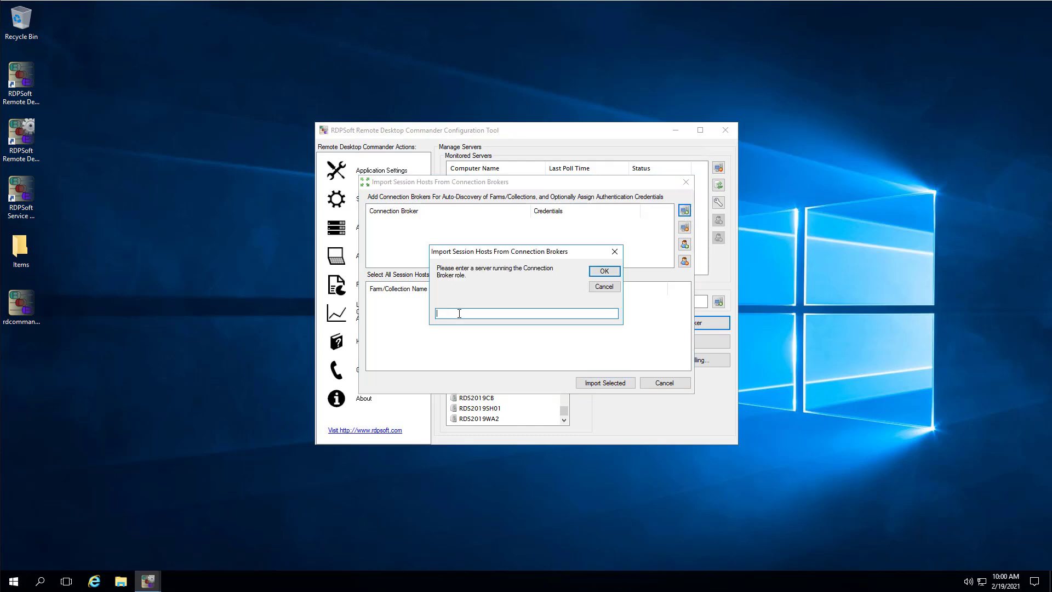
type("10.32.0.130")
left_click(601, 272)
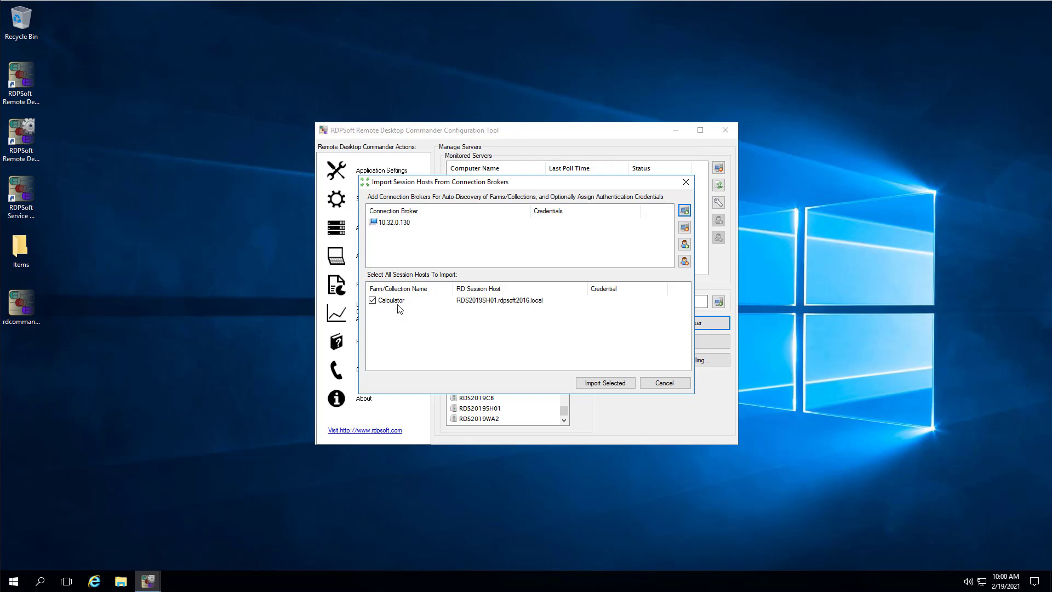
left_click(602, 383)
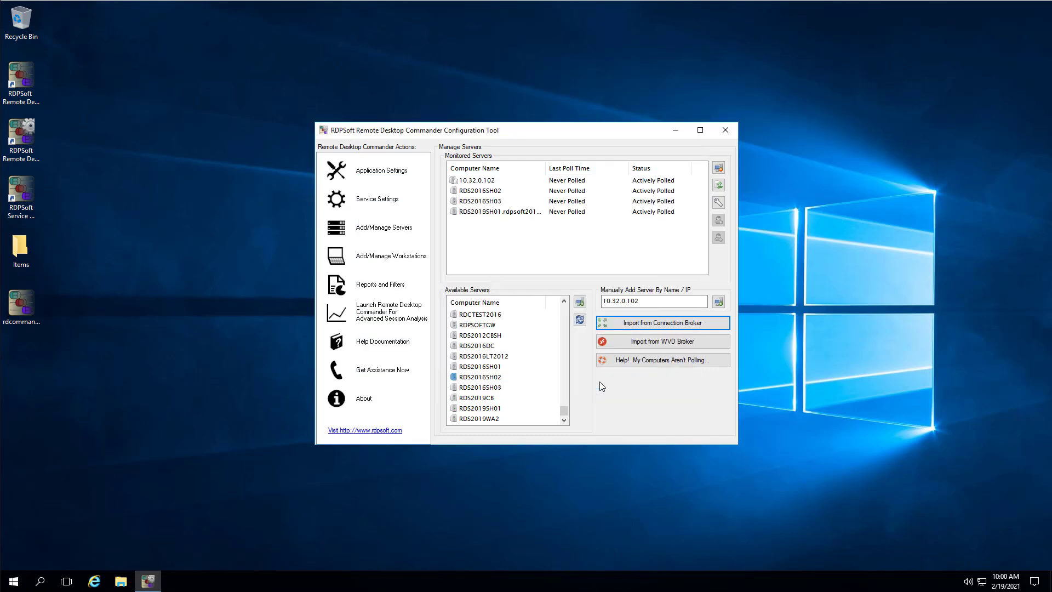
Delete the imported RDS2019SH01.rdpsoft2016.local session host from the monitored servers
left_click(506, 215)
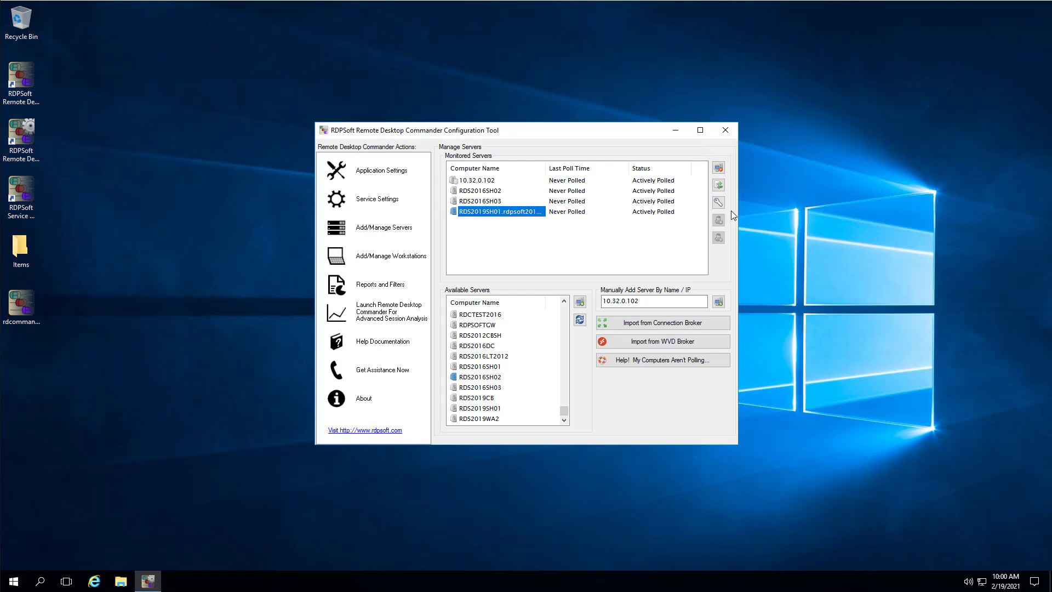
left_click(719, 168)
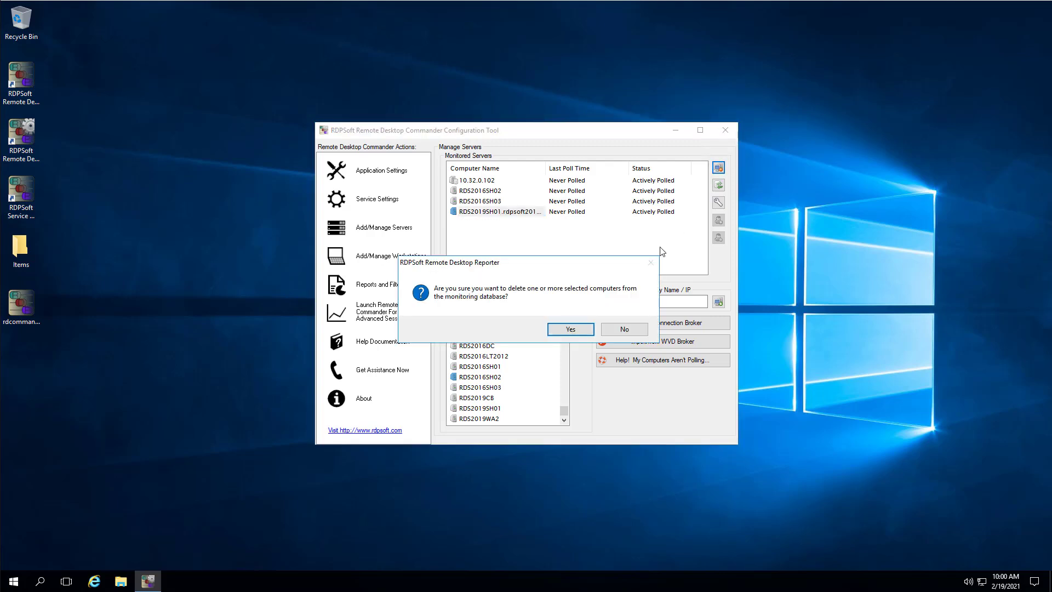
left_click(584, 331)
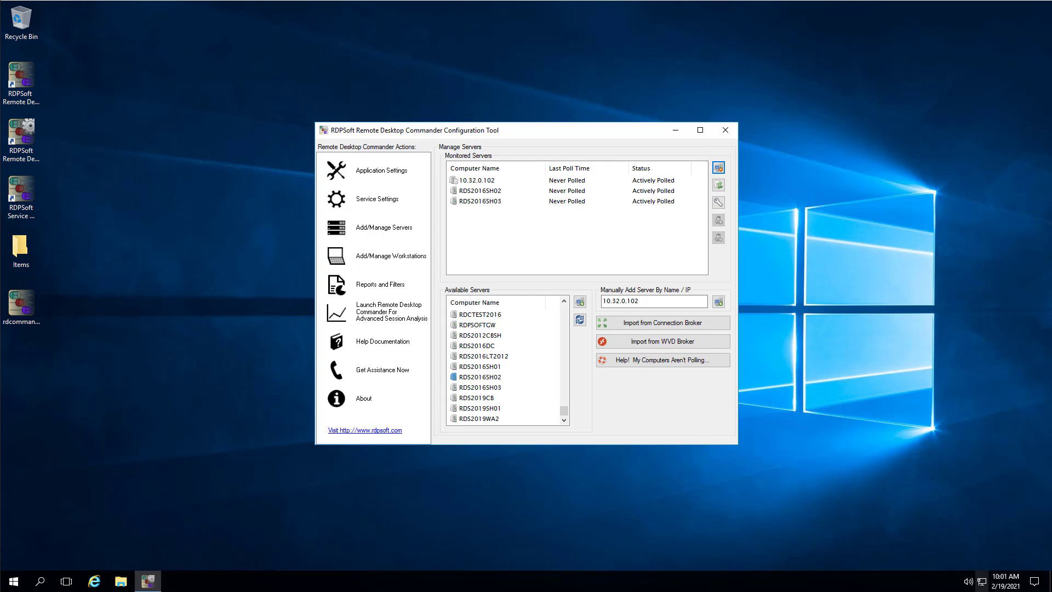
Start importing from the WVD broker and install the WVD PowerShell libraries, accepting the NuGet provider and the PSGallery modules
left_click(649, 348)
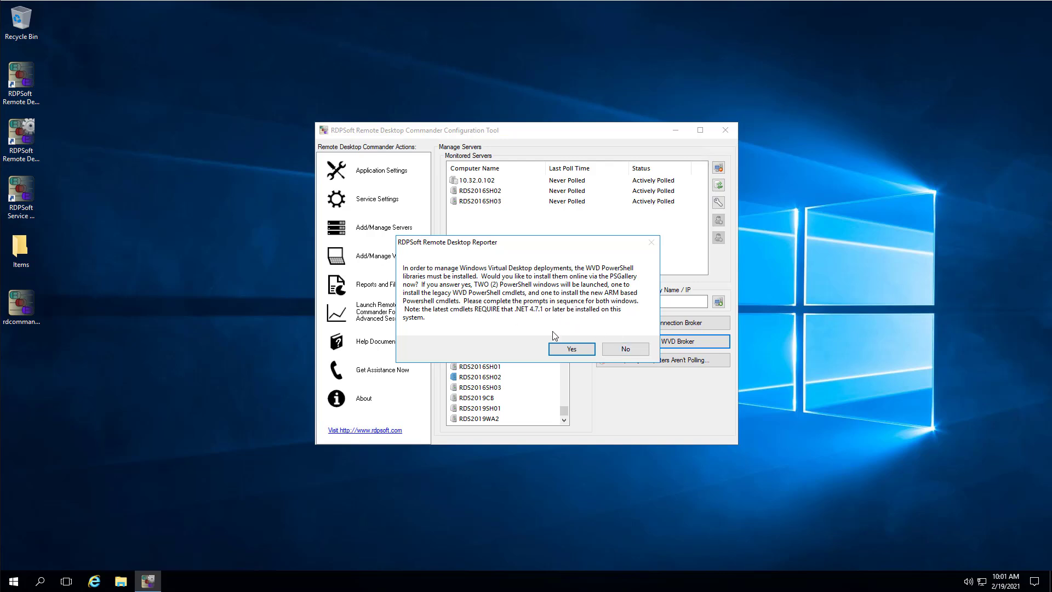
left_click(575, 352)
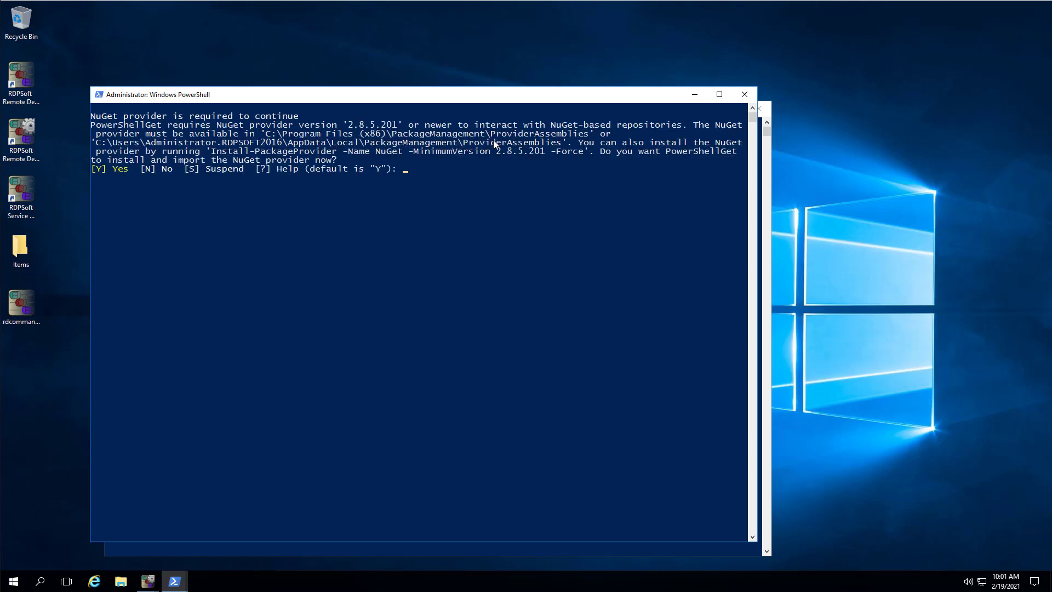
type("y")
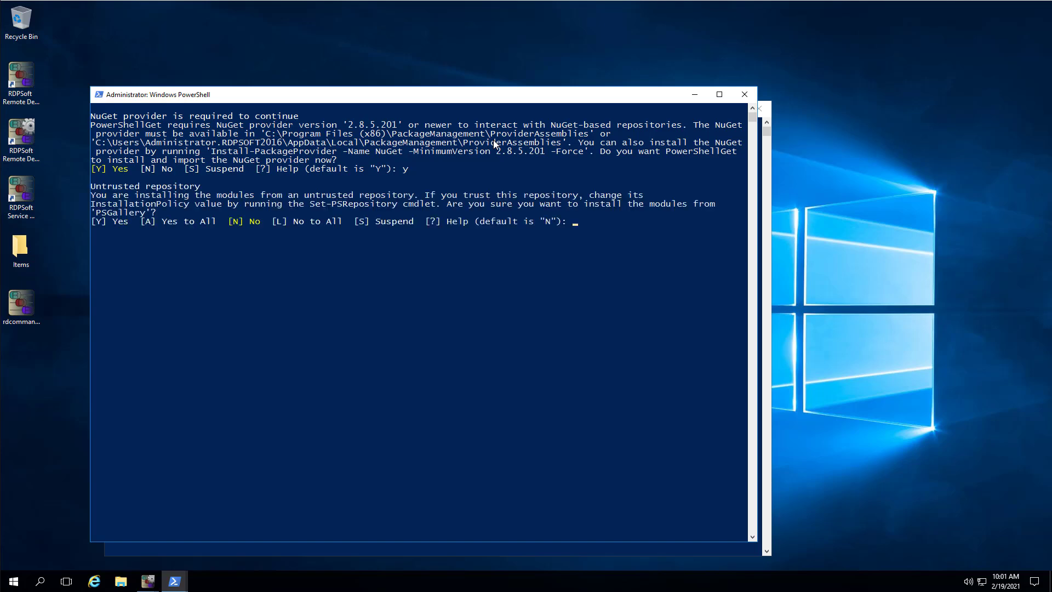
type("y")
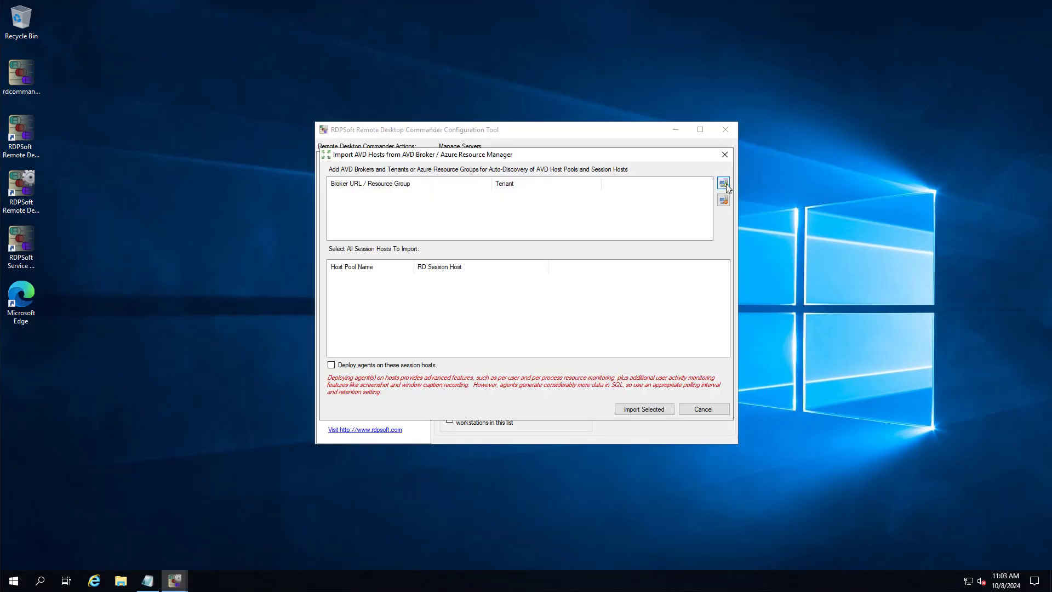
Begin adding an AVD environment running in Azure Resource Manager mode, authenticating with Service Principal Name
left_click(724, 184)
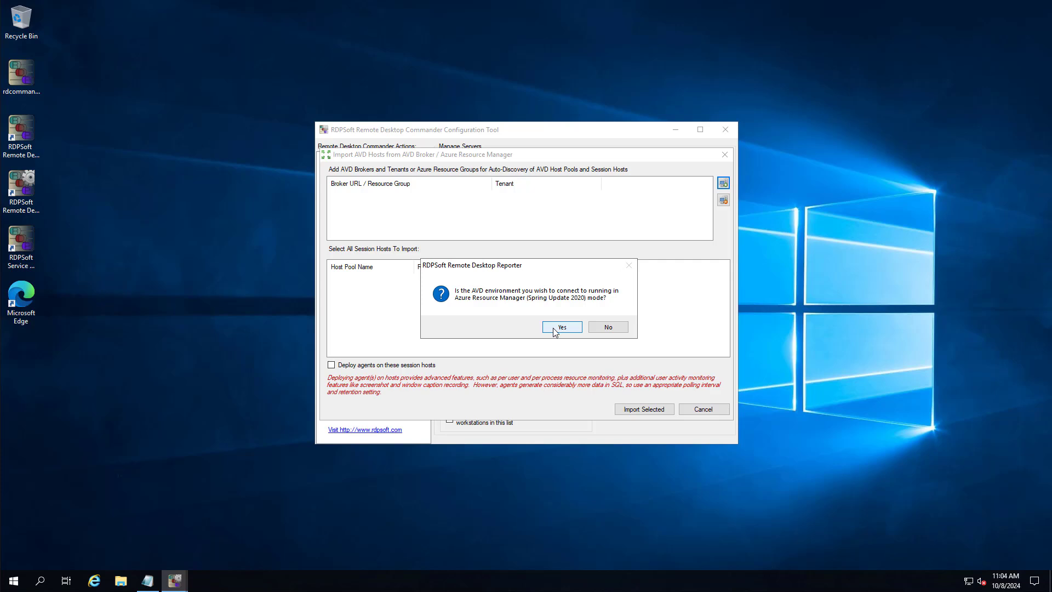
left_click(554, 327)
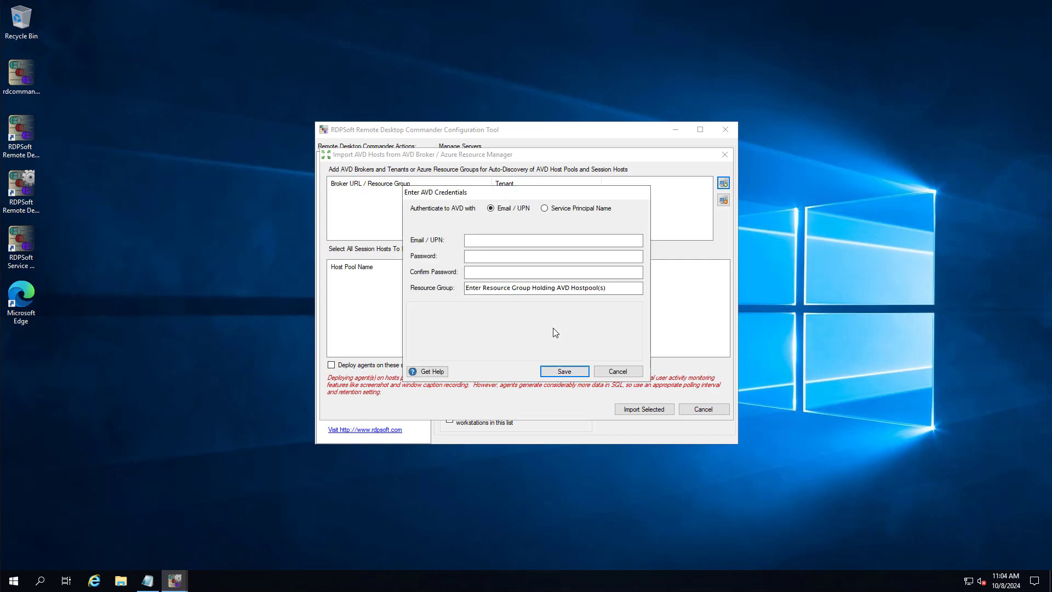
left_click(545, 209)
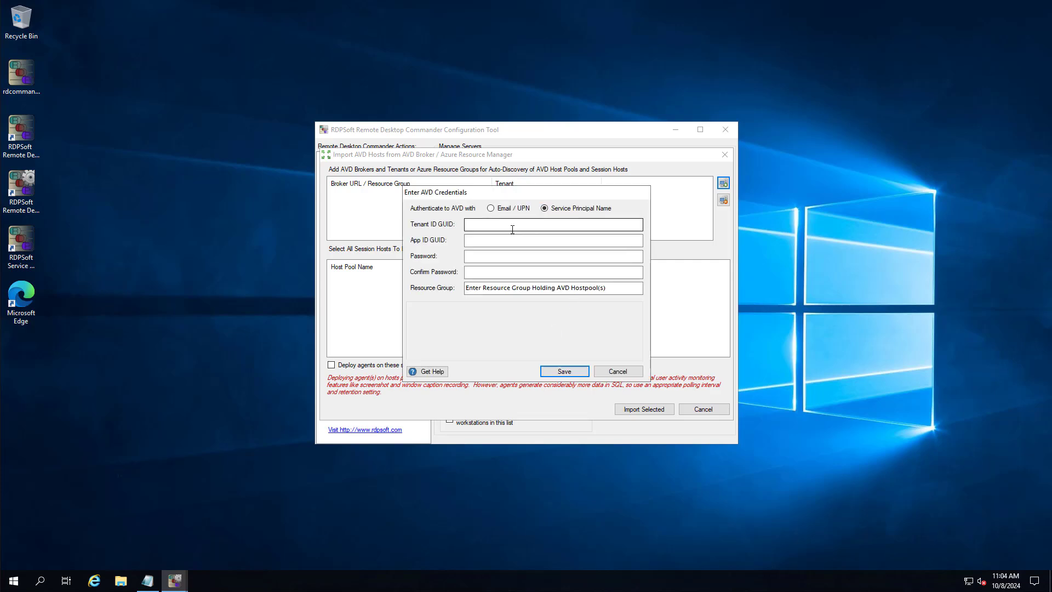
Fill in the AVD credentials with tenant ID GUID TypeinlongtenantGUID and app ID GUID TypeinlongappGUID
left_click(512, 230)
type("TypeinlongtenantGUID")
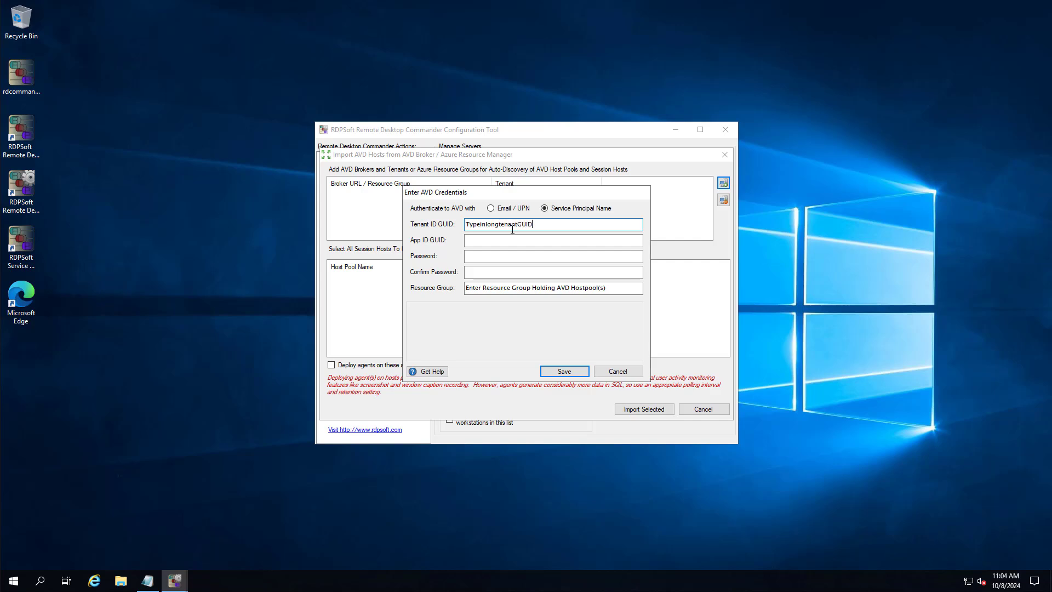
key("Tab")
type("TypeinlongappGUID")
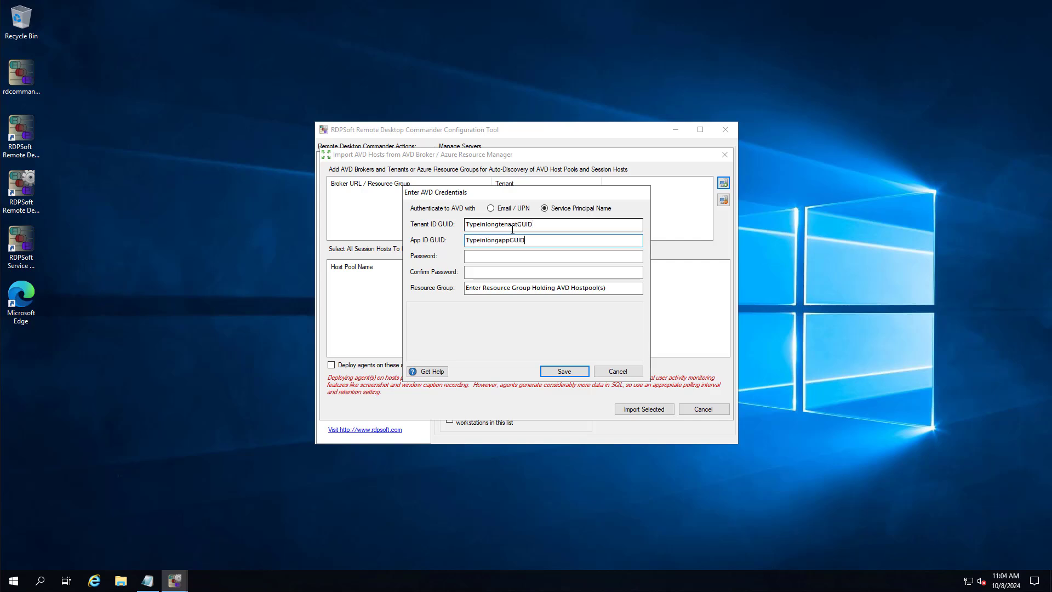
Enter and confirm the service principal password, and set the resource group holding the AVD host pools to wvdstuff
key("Tab")
type("*************************************")
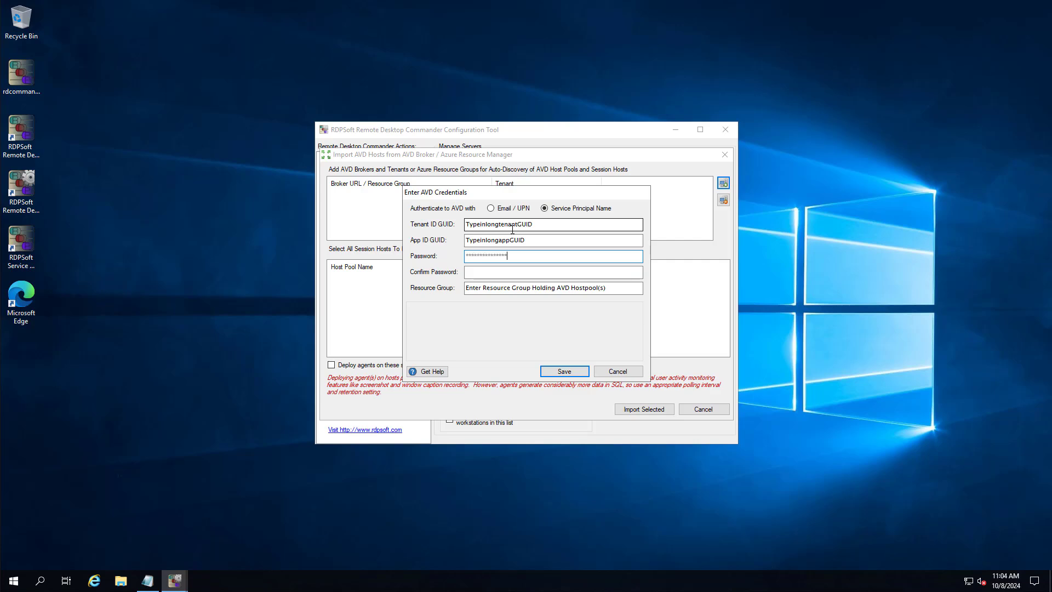
key("Tab")
type("*************************************")
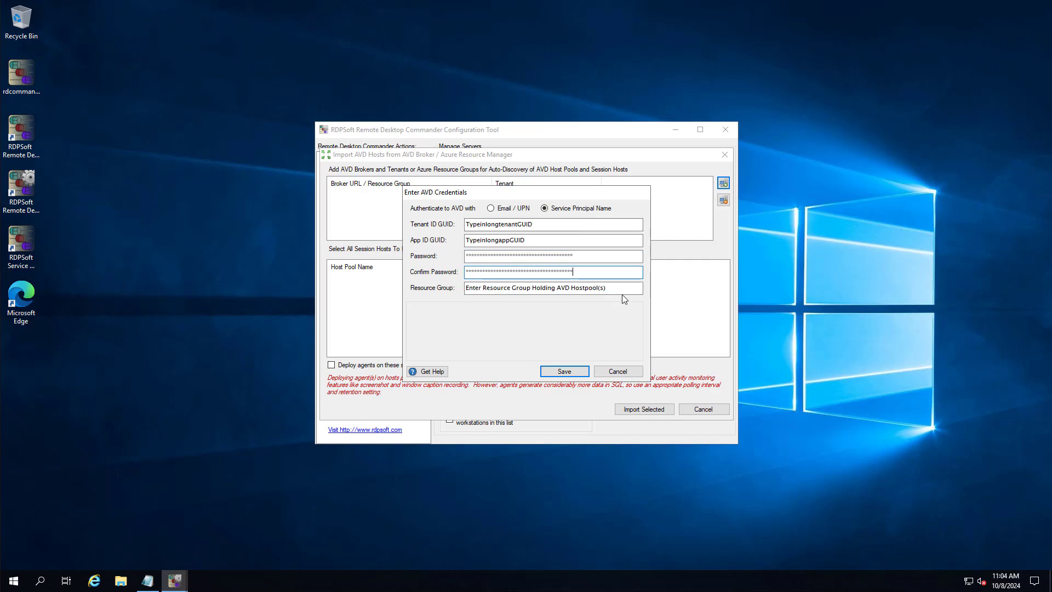
key("Tab")
type("wvdstuff")
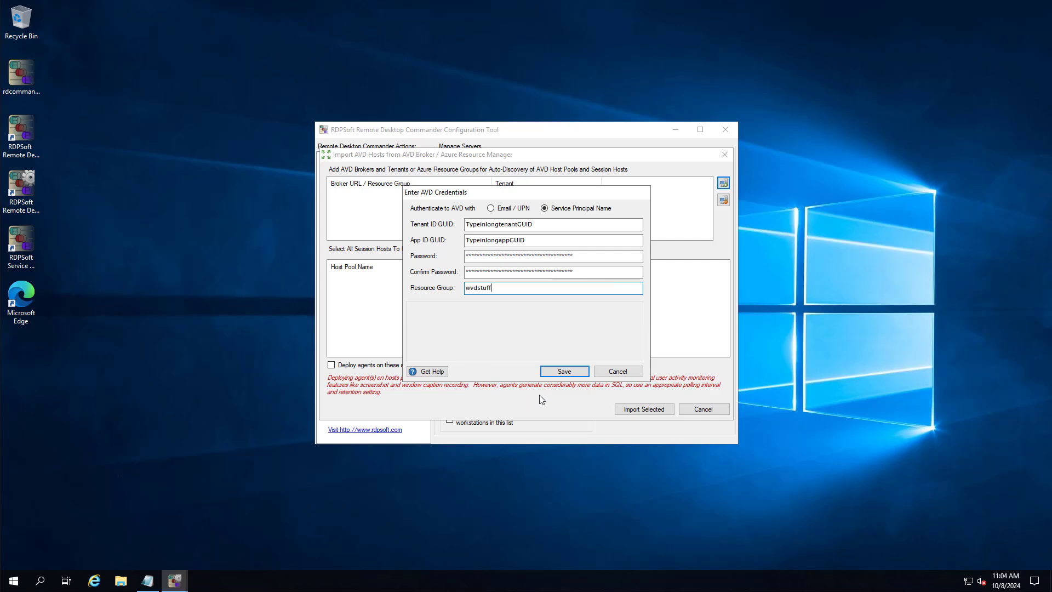
Open the help topic on authentication methods for Azure Virtual Desktop and enlarge its window
left_click(433, 372)
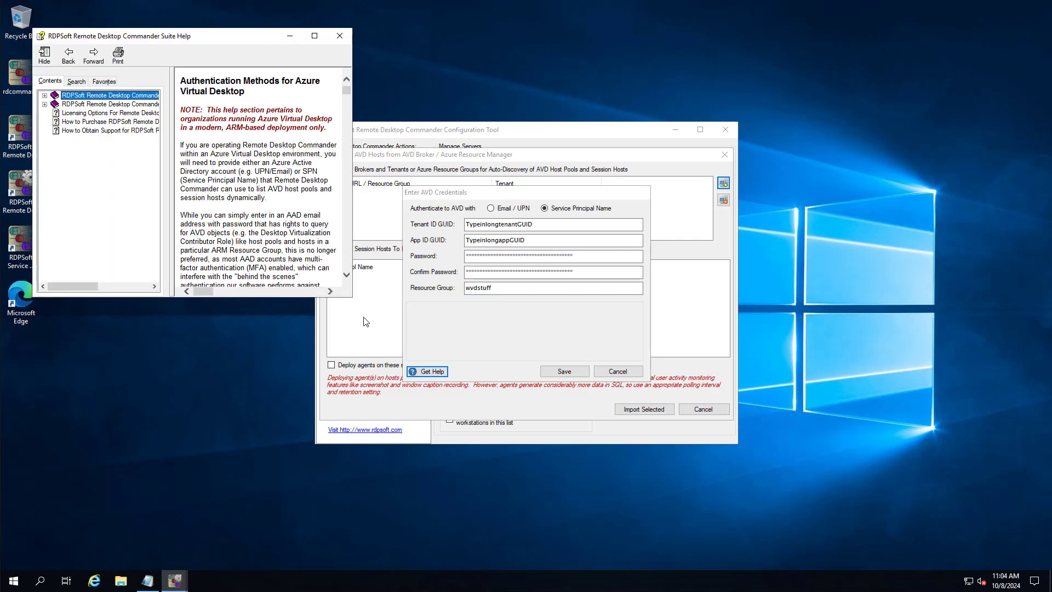
left_click_drag(351, 297, 895, 502)
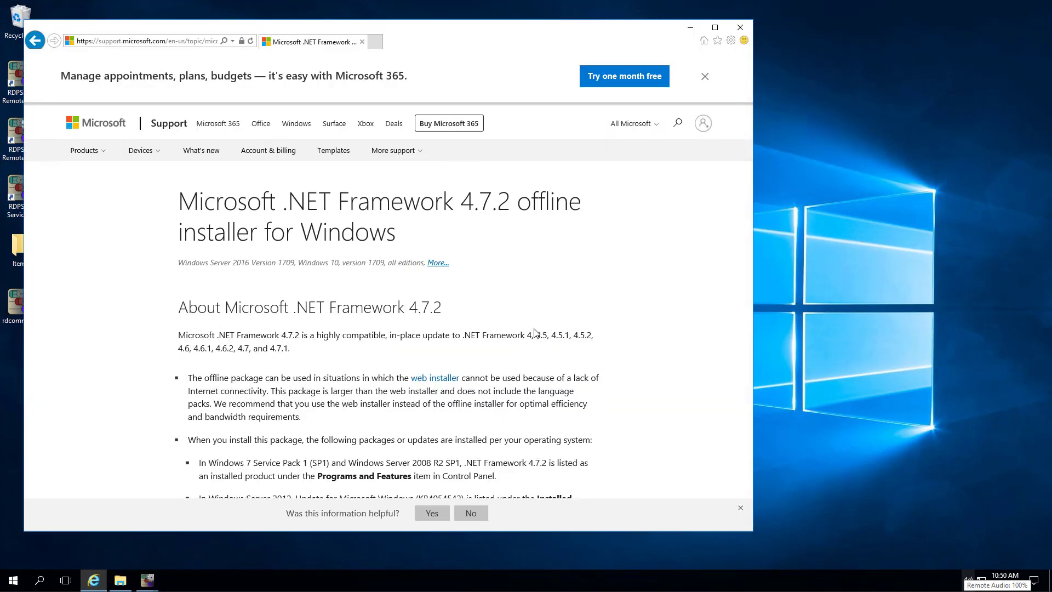
Download the Microsoft .NET Framework 4.7.2 offline installer for Windows and save NDP472-KB4054530-x86-x64-AllOS-ENU to the Desktop
scroll(521, 308, "down", 5)
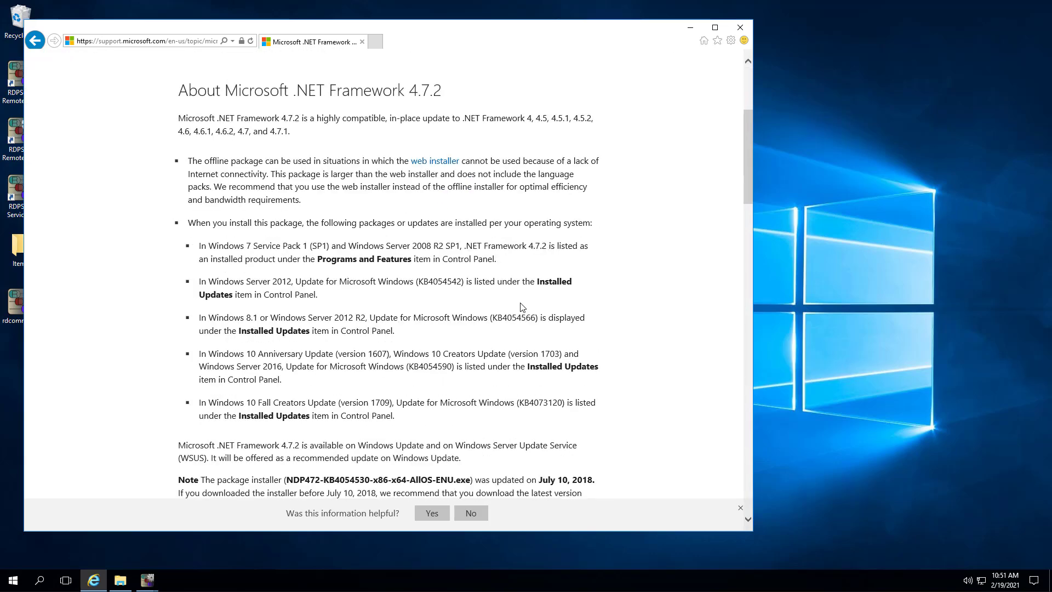
scroll(521, 309, "down", 5)
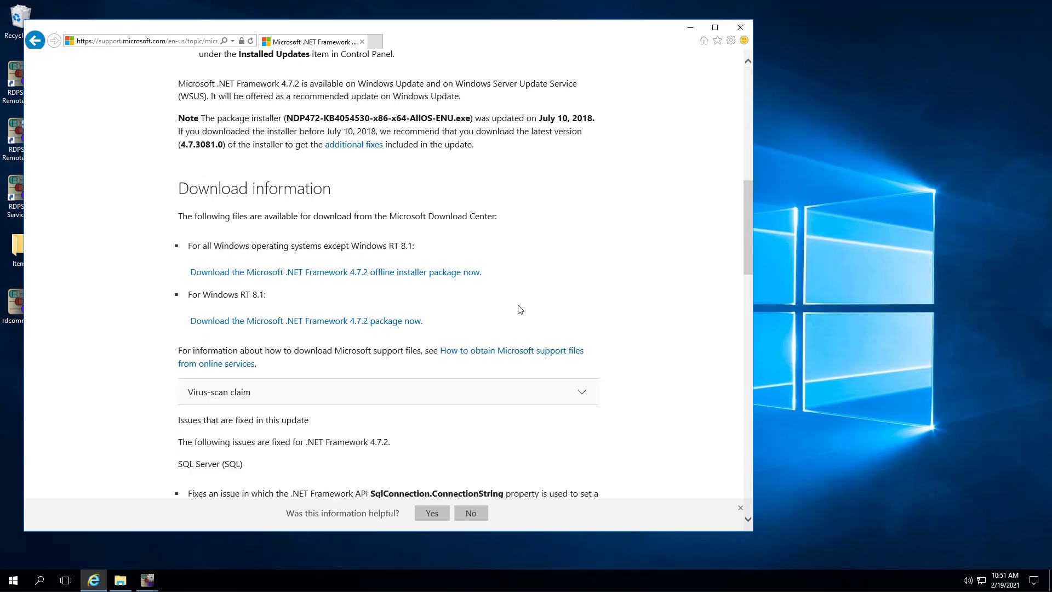
left_click(347, 277)
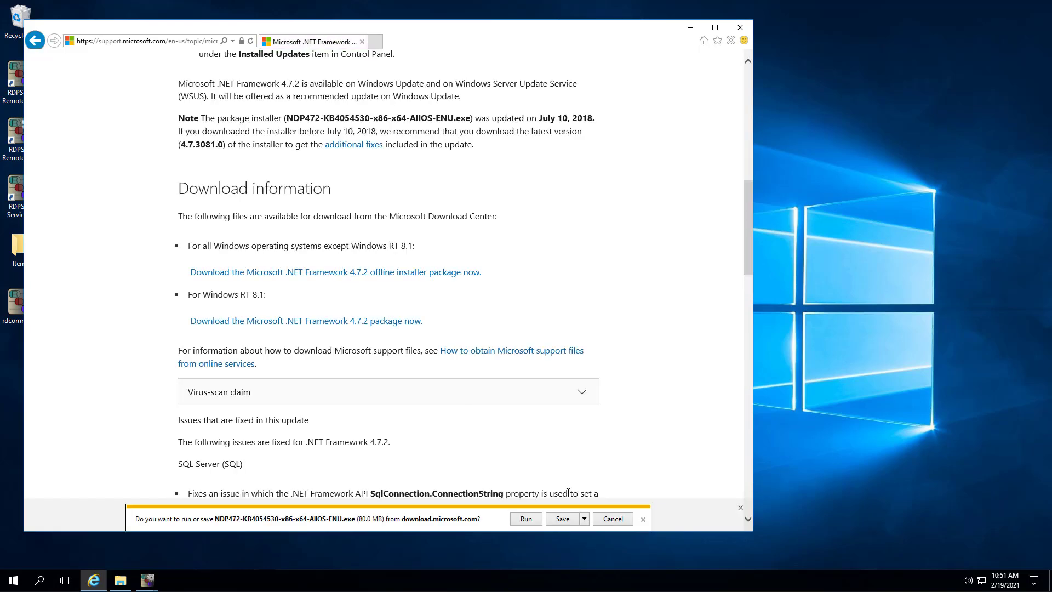
left_click(584, 519)
left_click(580, 547)
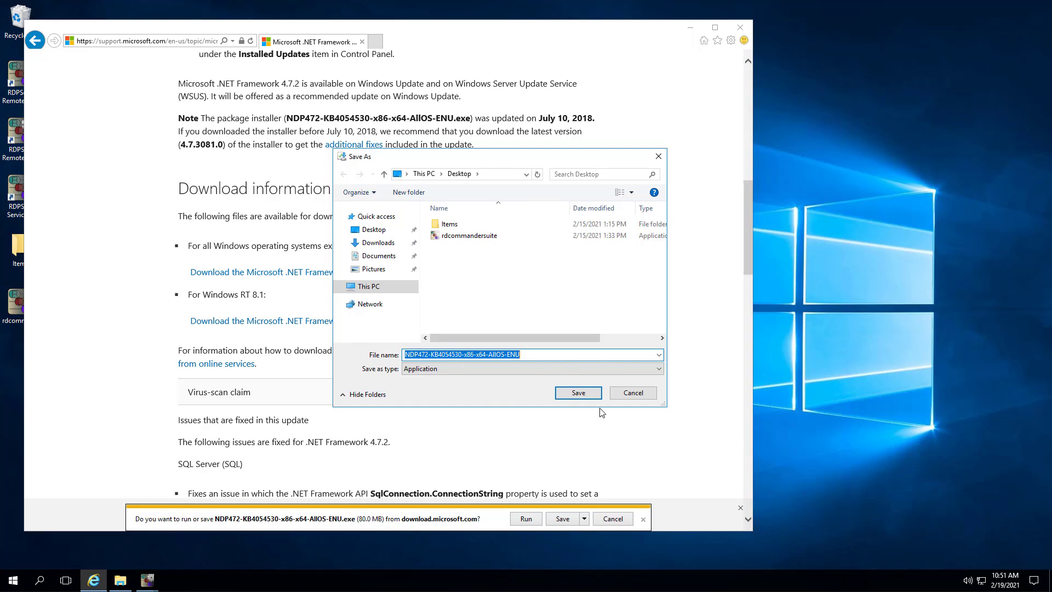
left_click(580, 395)
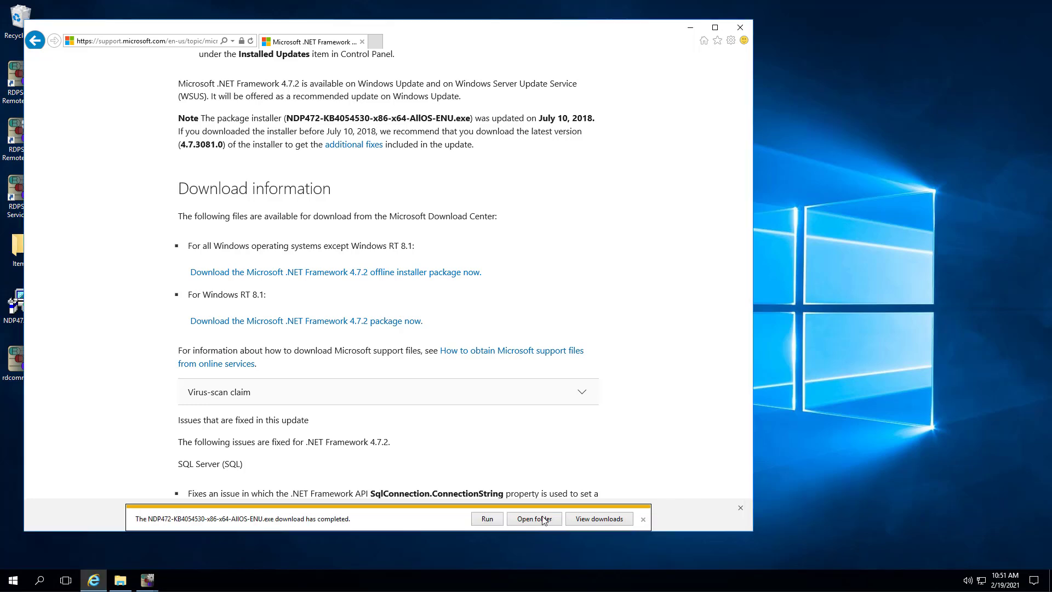
Run the downloaded .NET Framework 4.7.2 setup, accept the license terms and start the installation
left_click(491, 520)
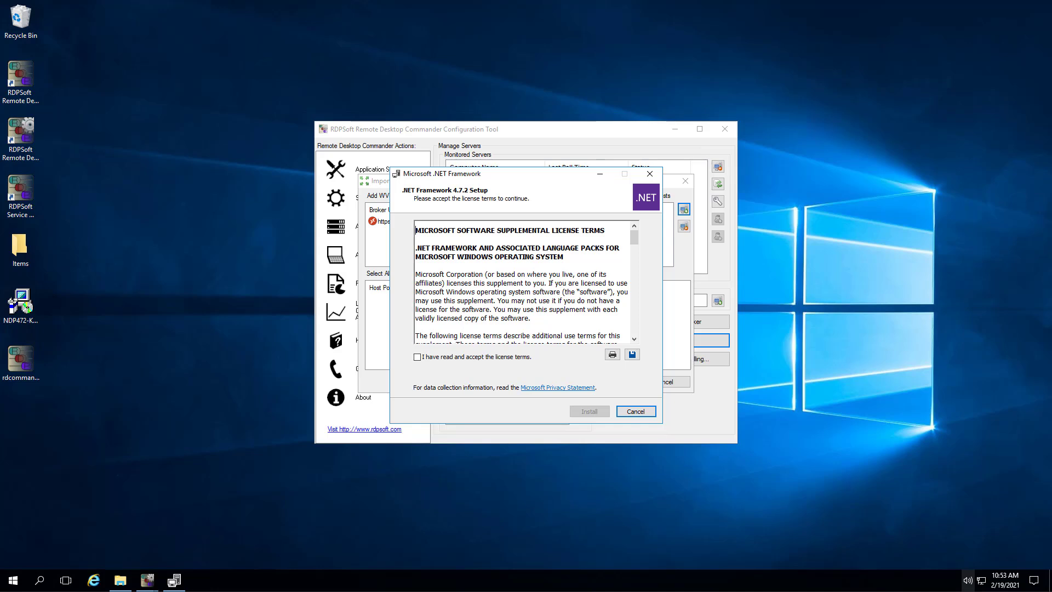
left_click(448, 357)
left_click(589, 412)
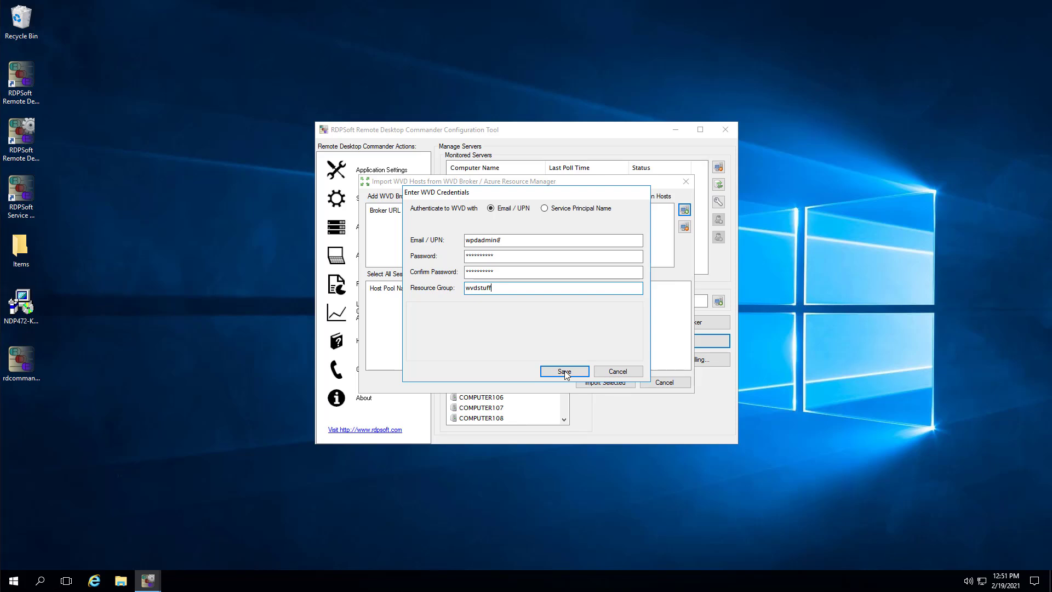
Save the WVD credentials that use Email / UPN authentication and the wvdstuff resource group
left_click(565, 373)
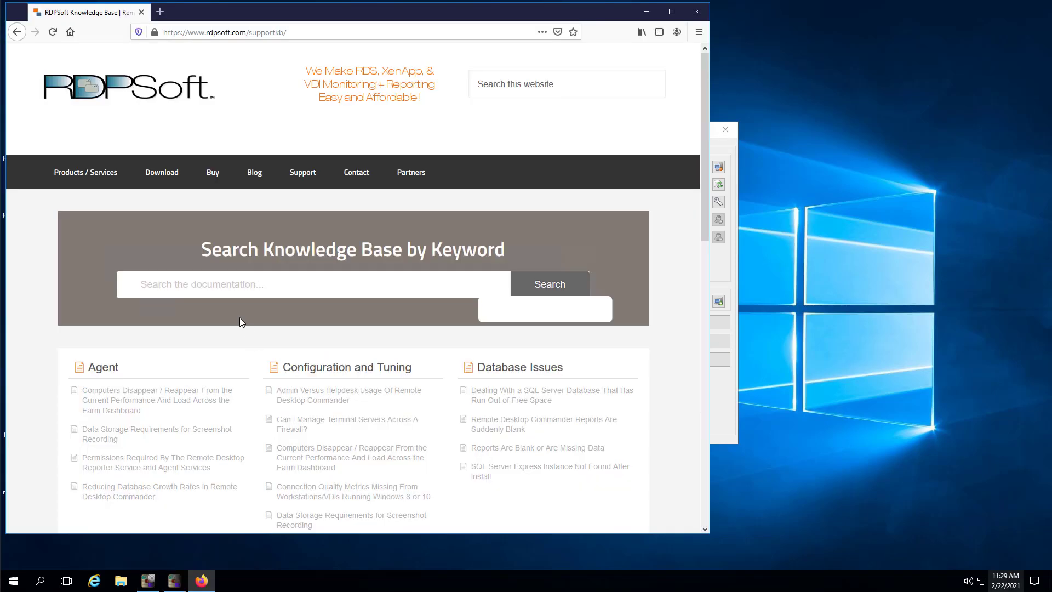
Search the RDPSoft knowledge base for workstations and read the article on prerequisites to monitor Windows workstations, VDI hosts and WVD hosts
left_click(215, 283)
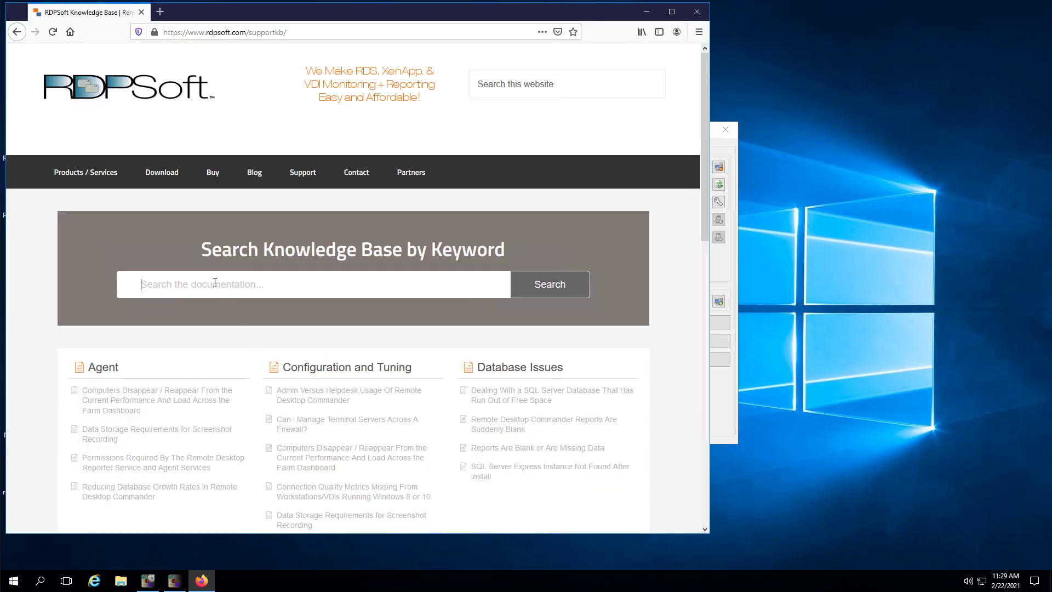
type("workstations")
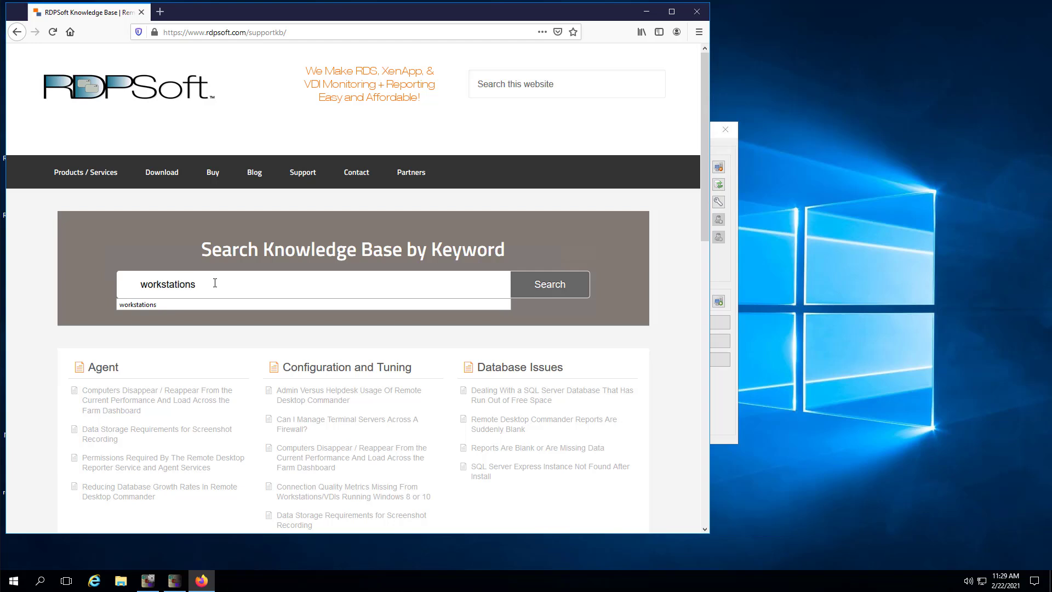
key("Return")
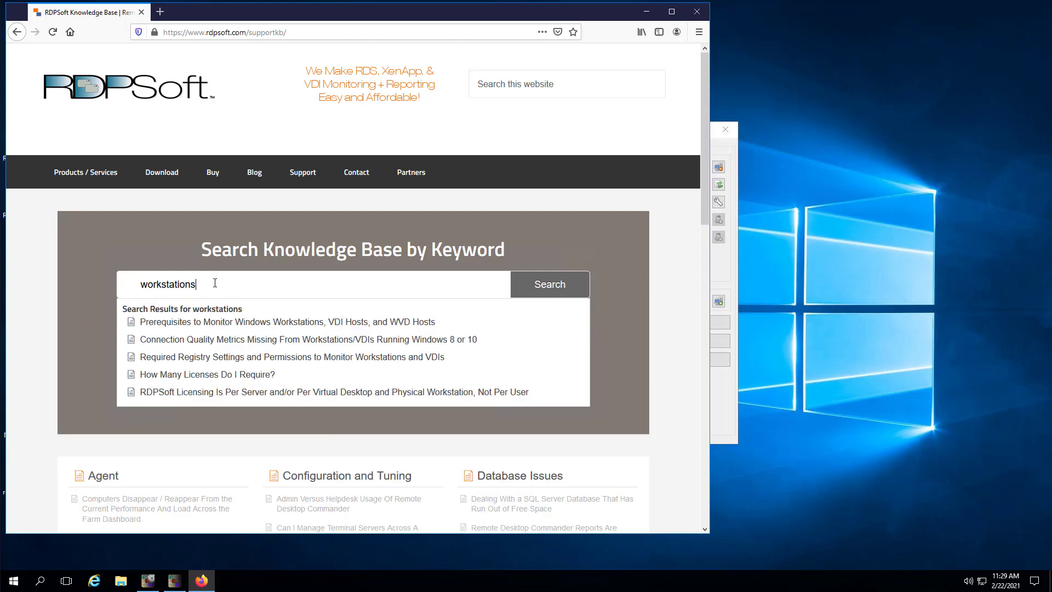
left_click(226, 327)
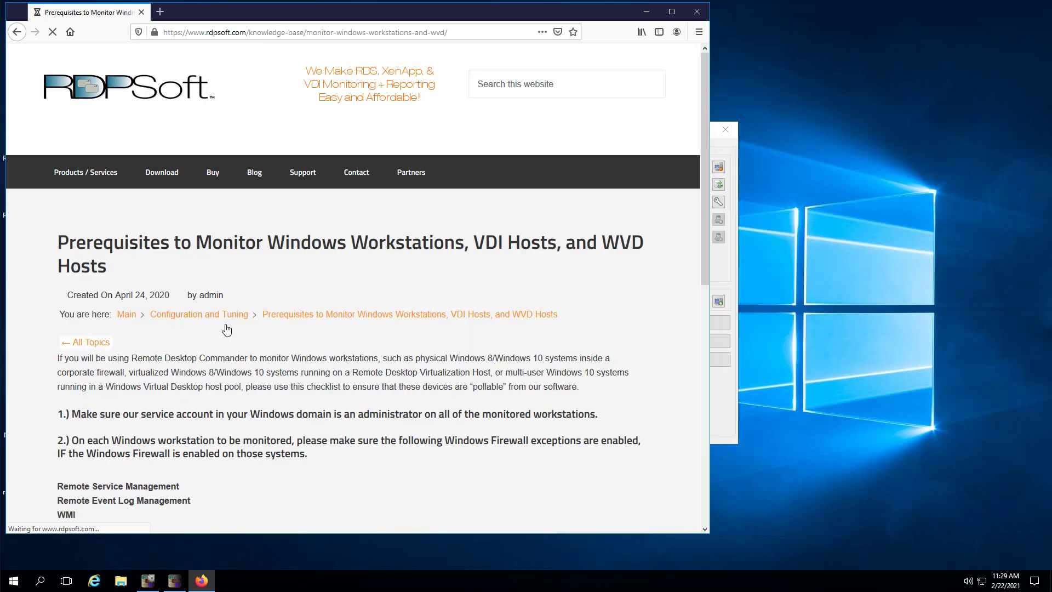
scroll(370, 312, "down", 4)
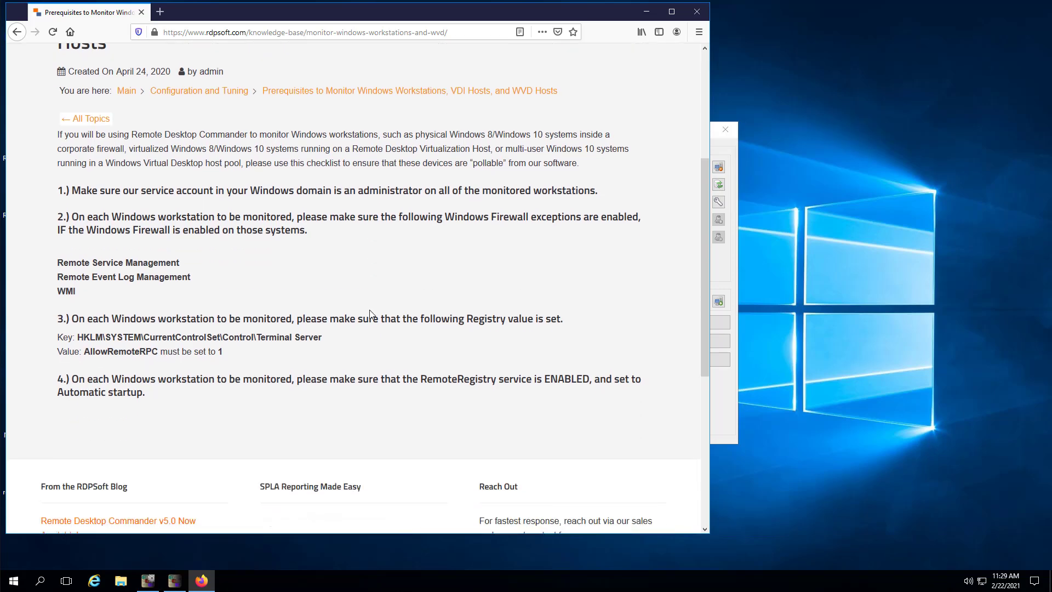
scroll(371, 311, "up", 1)
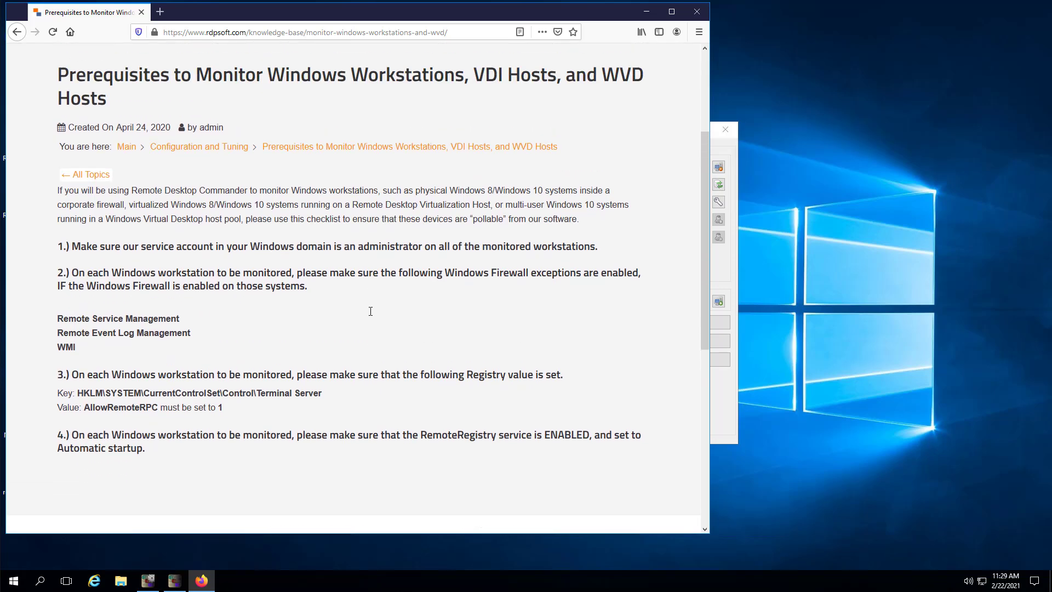
scroll(370, 312, "up", 2)
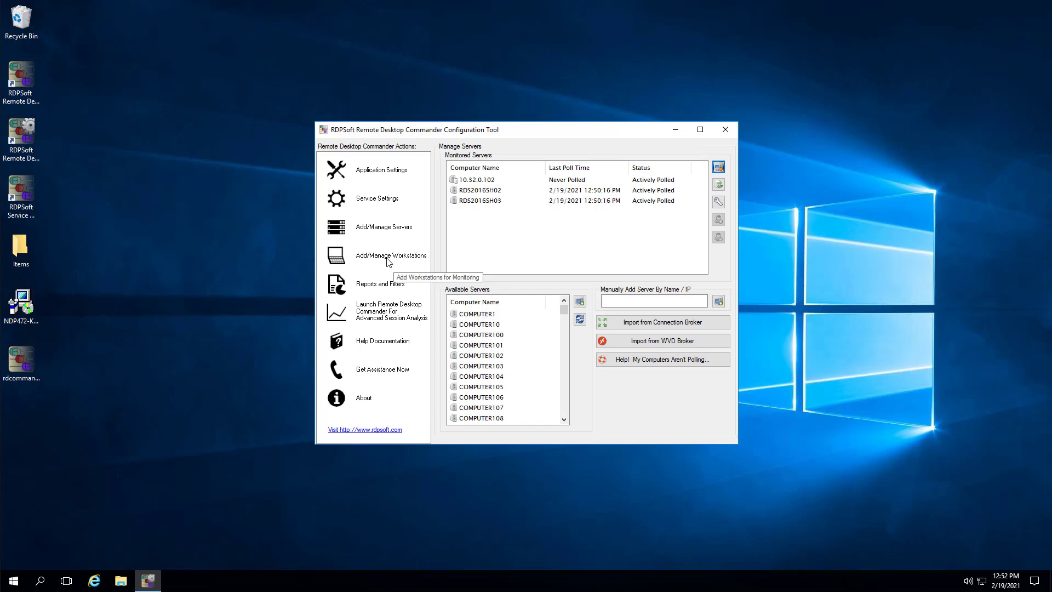
Select 10.32.0.102 among the monitored servers and launch Computer Management with compmgmt.msc
left_click(386, 227)
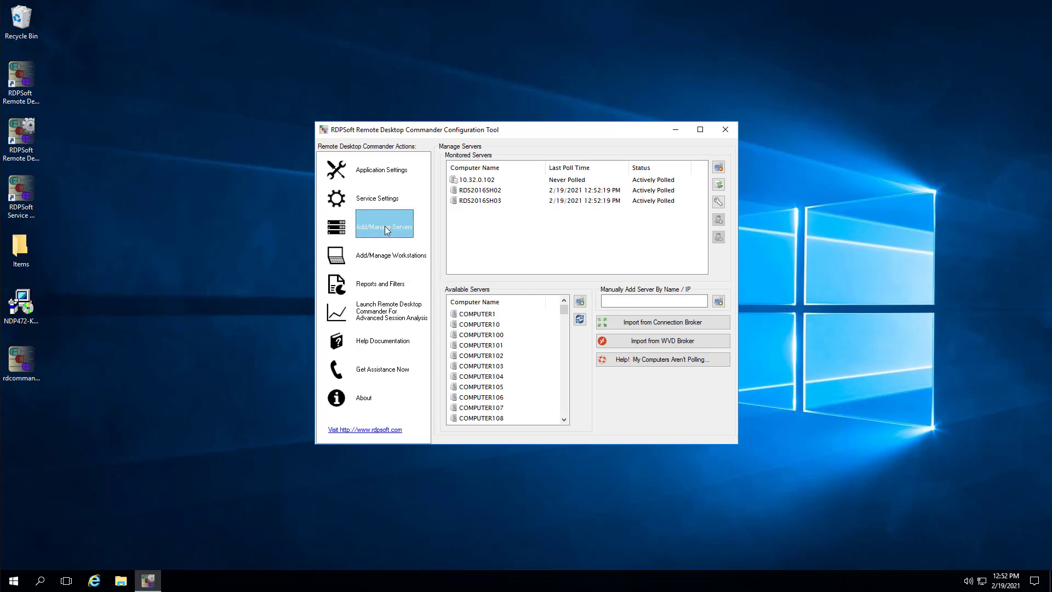
left_click(475, 183)
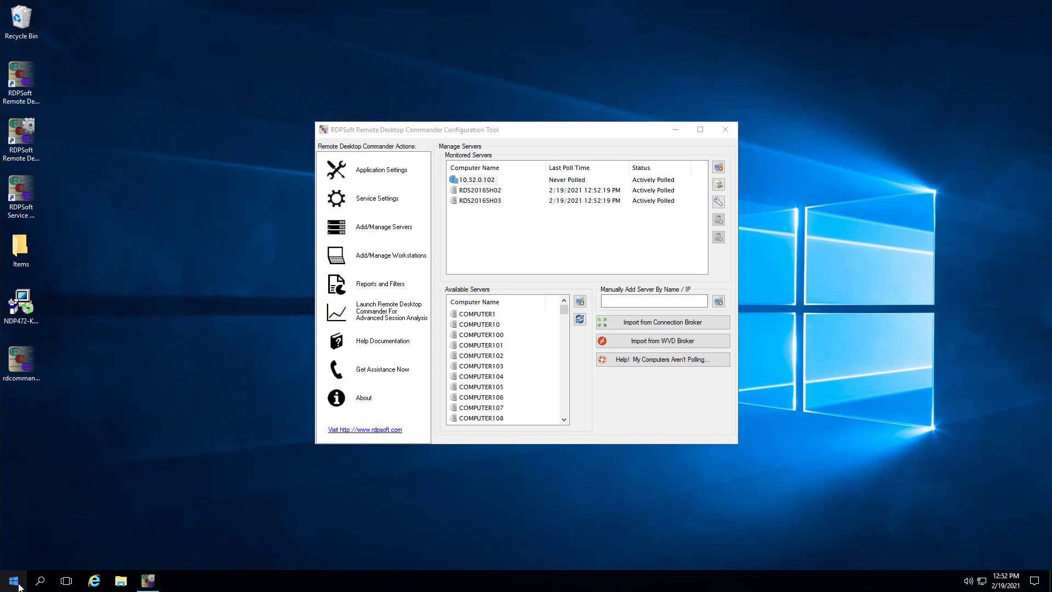
right_click(18, 587)
left_click(42, 531)
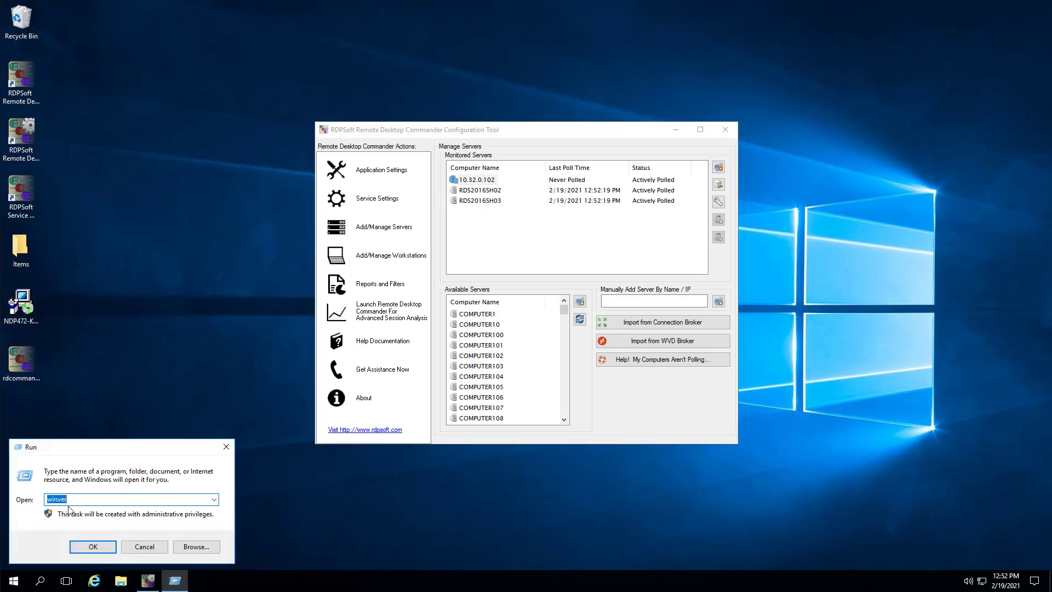
type("comp")
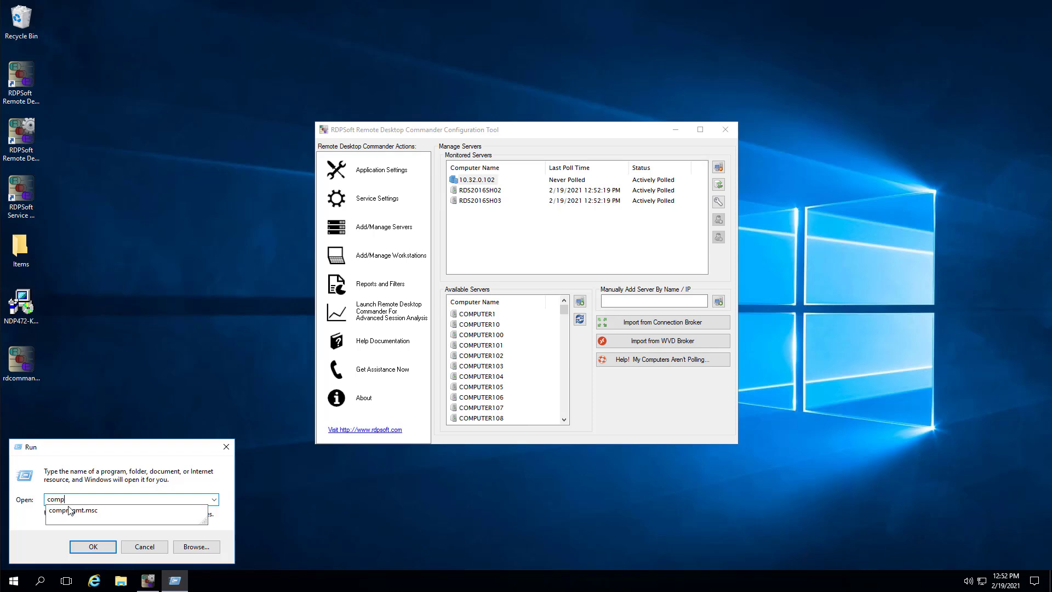
type("mgmt.msc")
key("Return")
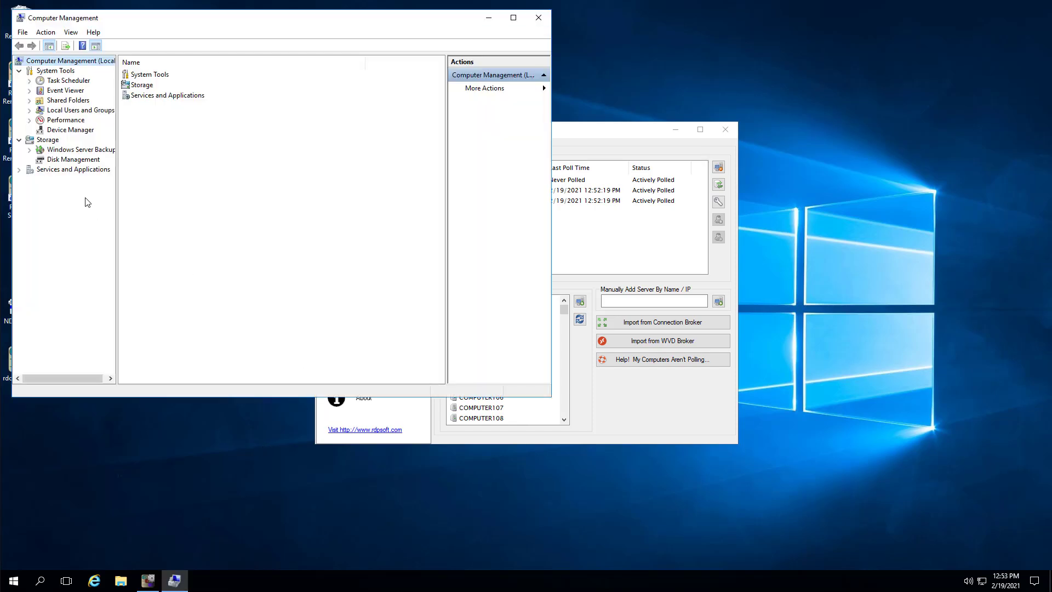
Connect Computer Management to the remote computer 10.32.0.102
left_click(82, 111)
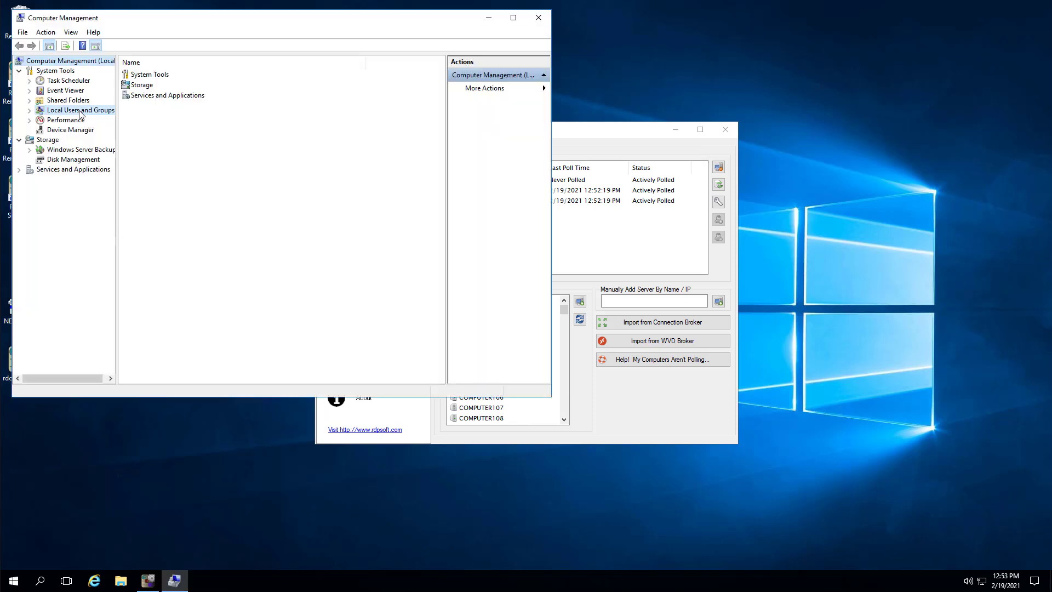
right_click(73, 64)
left_click(104, 68)
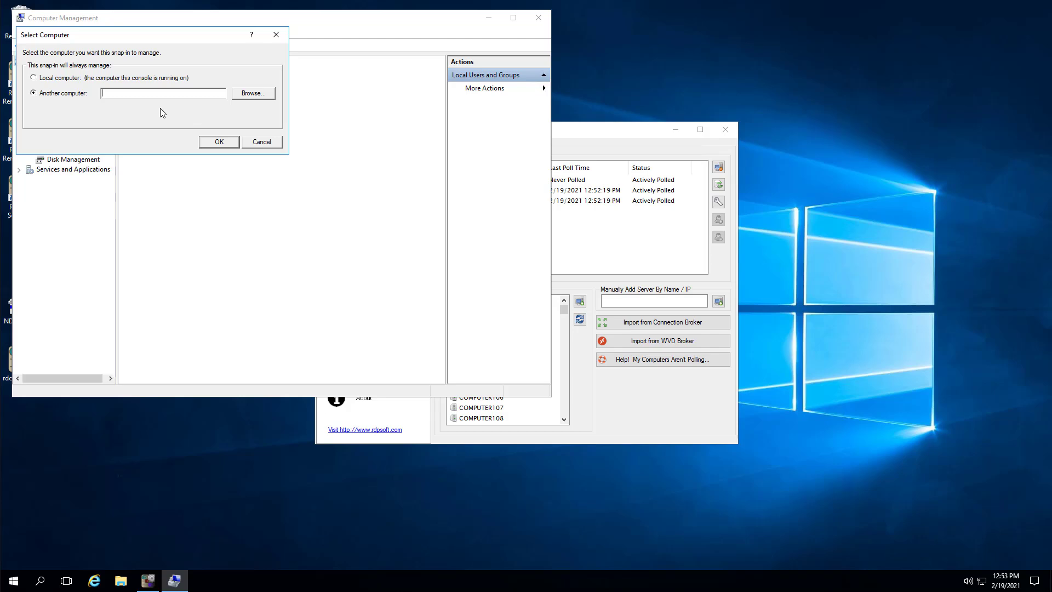
type("10.32.0.102")
left_click(225, 142)
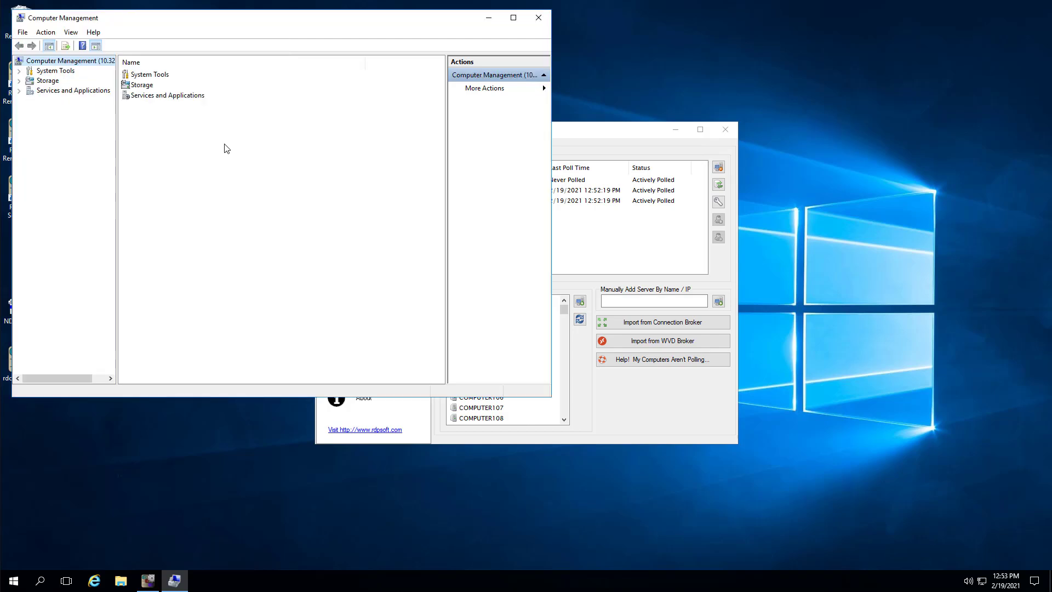
Add the rdpsoftsvc service account to the Administrators group in the remote computer's Local Users and Groups
left_click(52, 70)
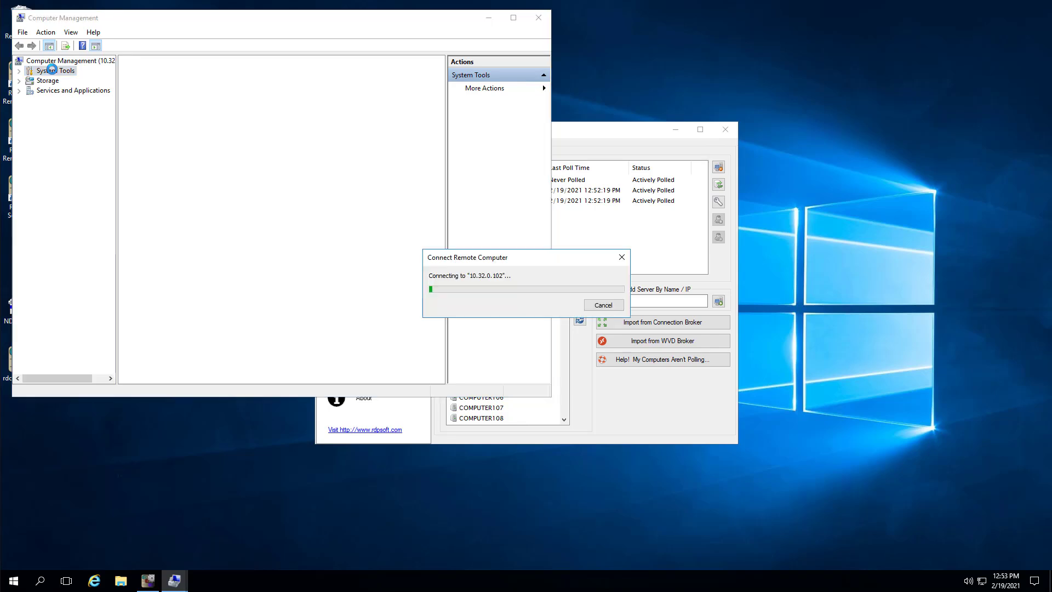
double_click(164, 106)
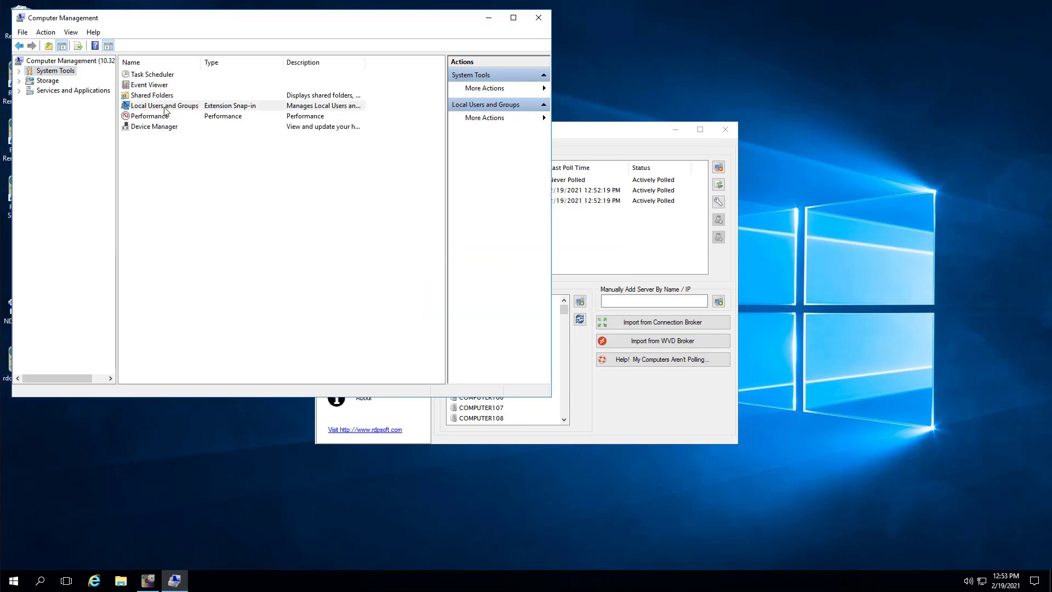
left_click(132, 85)
double_click(131, 86)
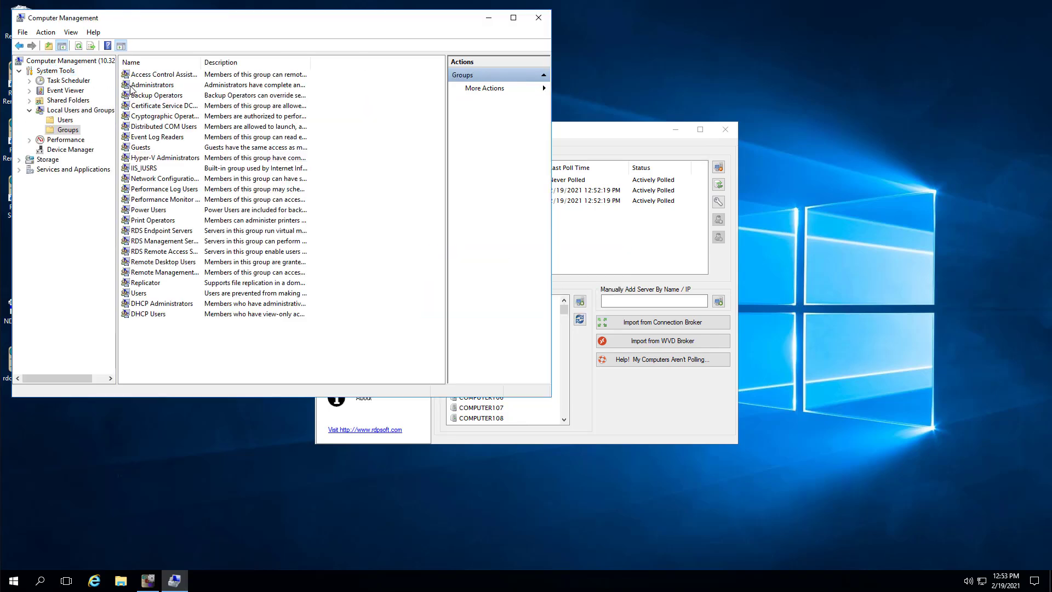
double_click(145, 85)
left_click(204, 293)
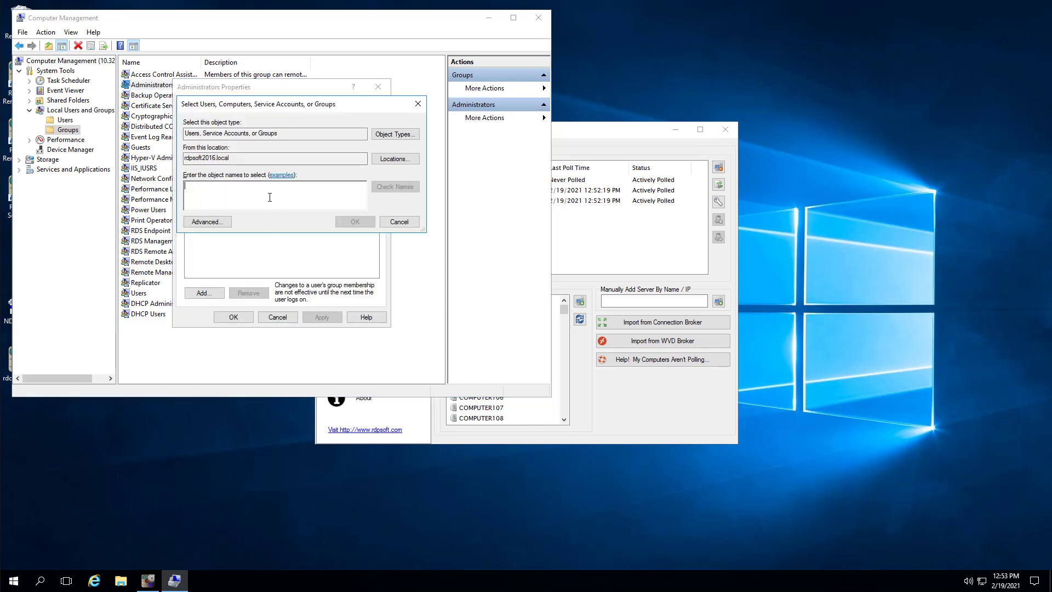
type("rdp")
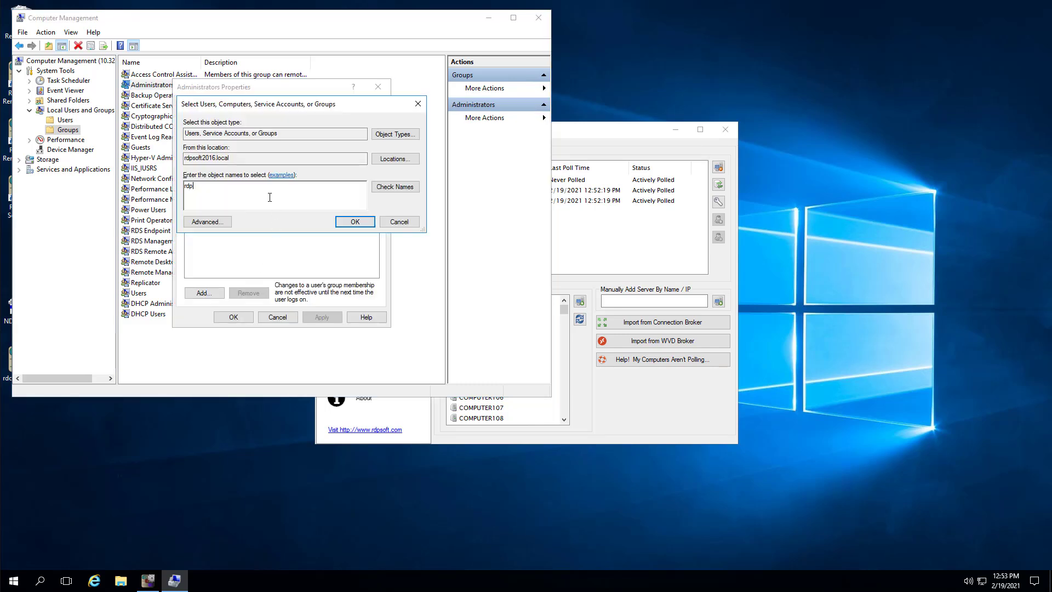
type("softsvc")
left_click(393, 187)
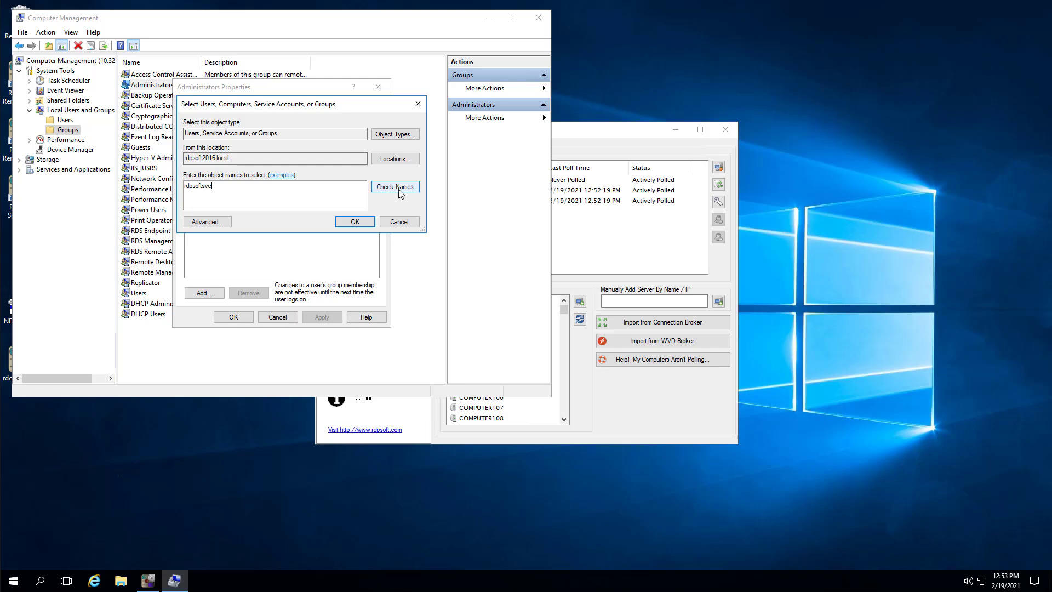
left_click(355, 222)
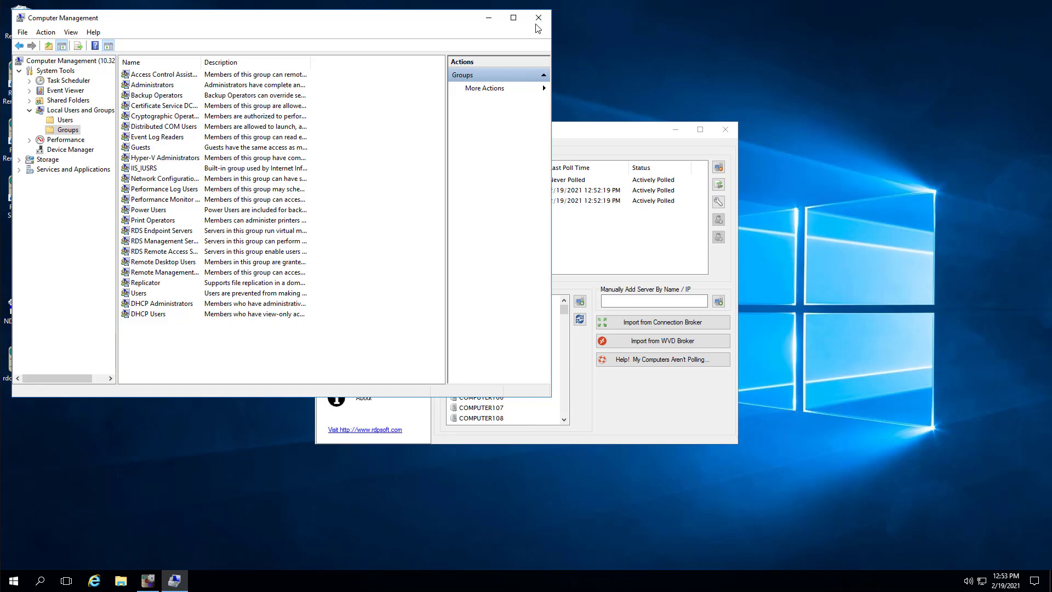
Close Computer Management, restart the RDPSoft Remote Desktop Reporter service, and return to the monitored servers list
left_click(538, 20)
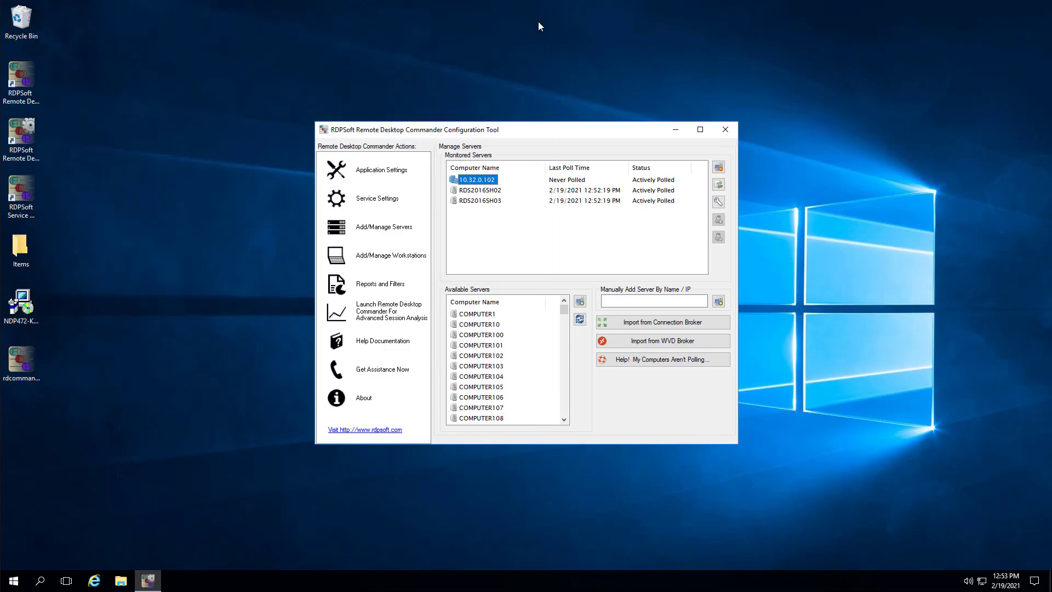
left_click(377, 198)
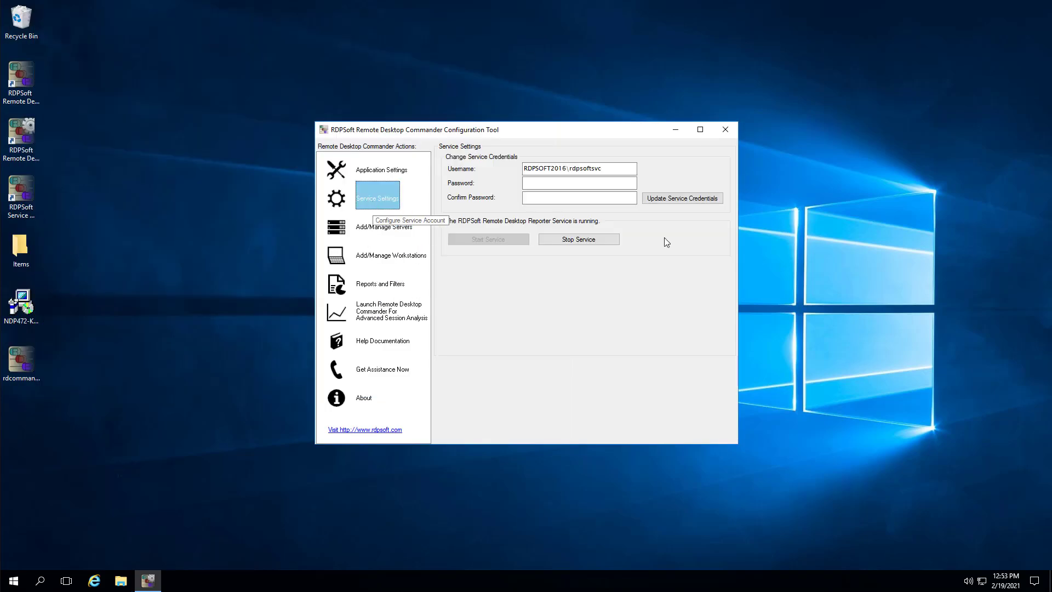
left_click(588, 245)
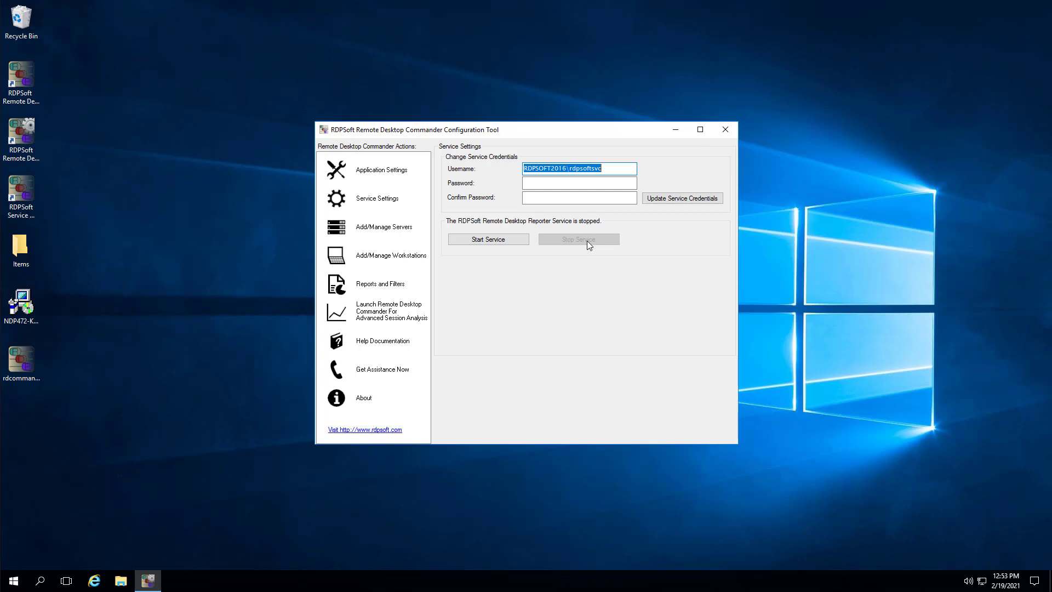
left_click(491, 243)
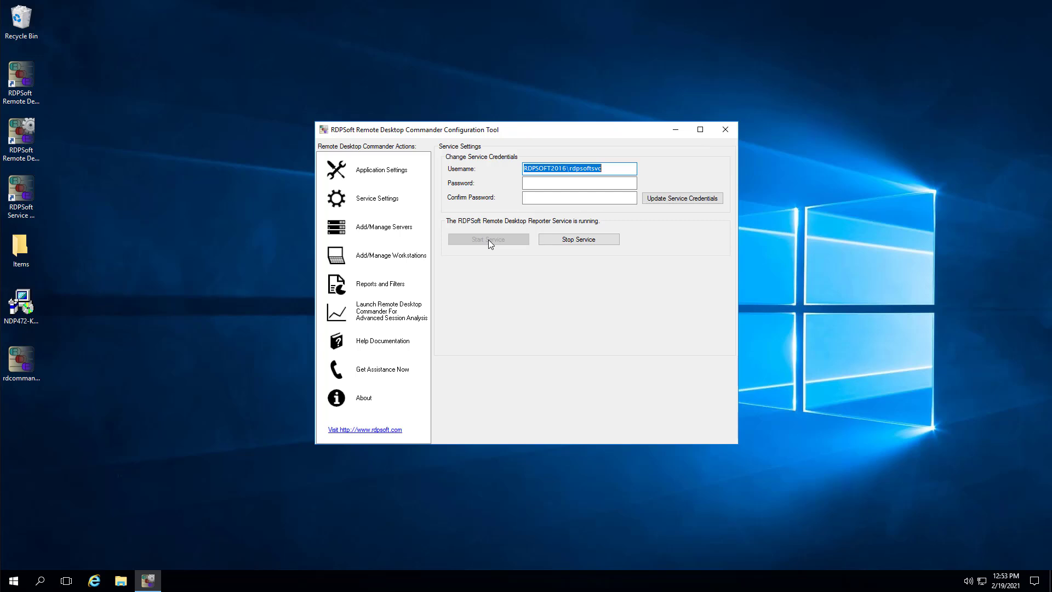
left_click(387, 232)
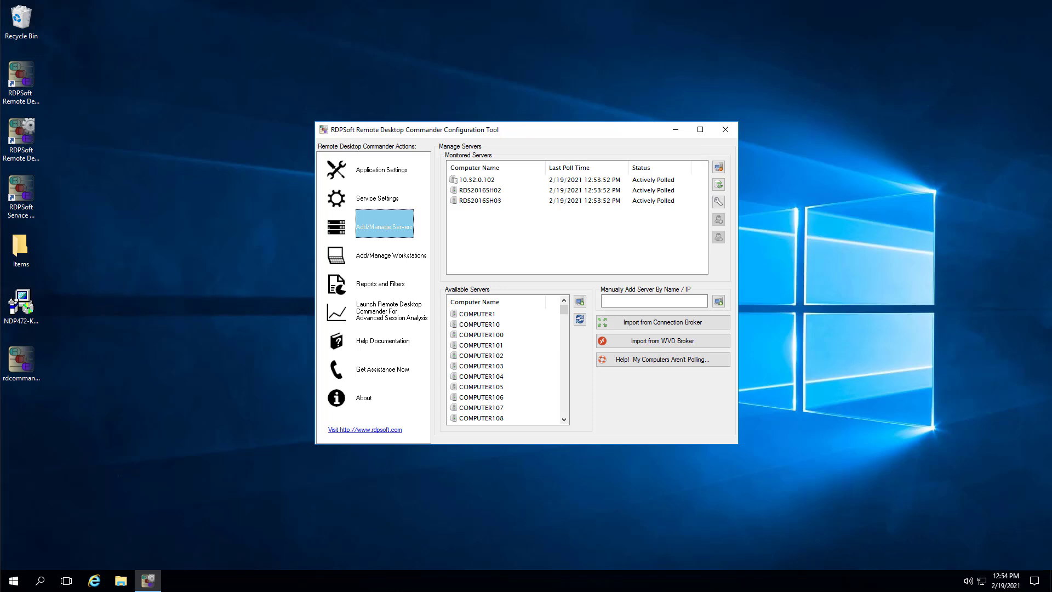
Include workstations in the available servers list for multi-session AVD hosts and add BRUCKNER as a Session Host Server or App Server
left_click(387, 261)
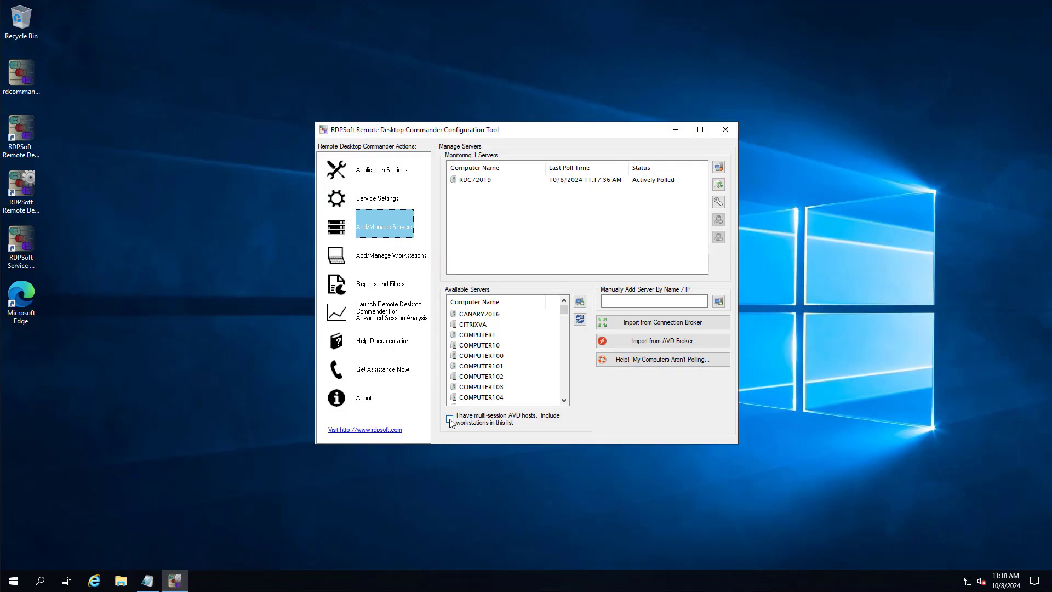
left_click(450, 419)
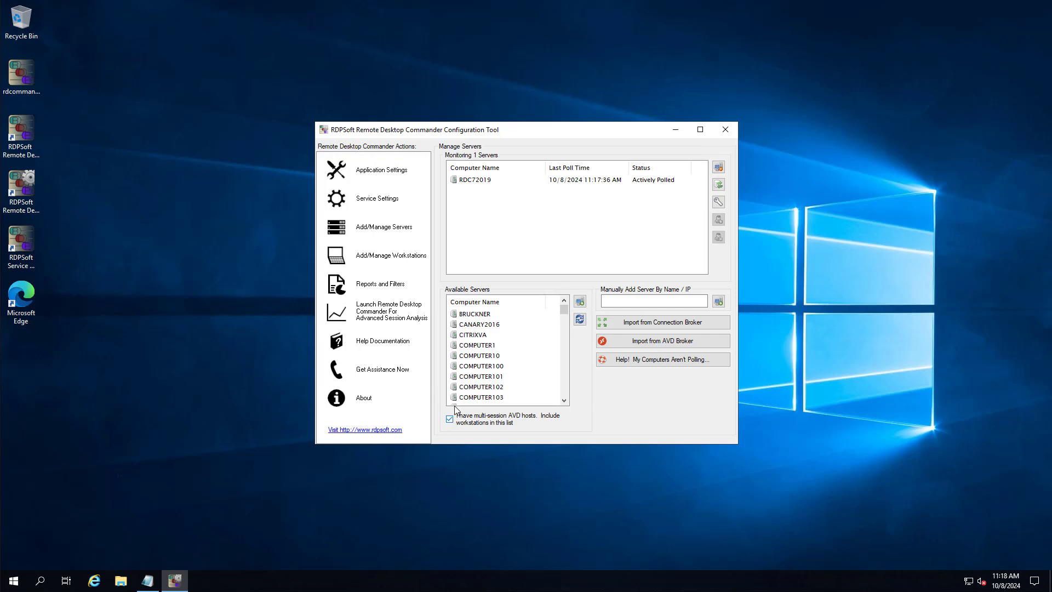
left_click(474, 314)
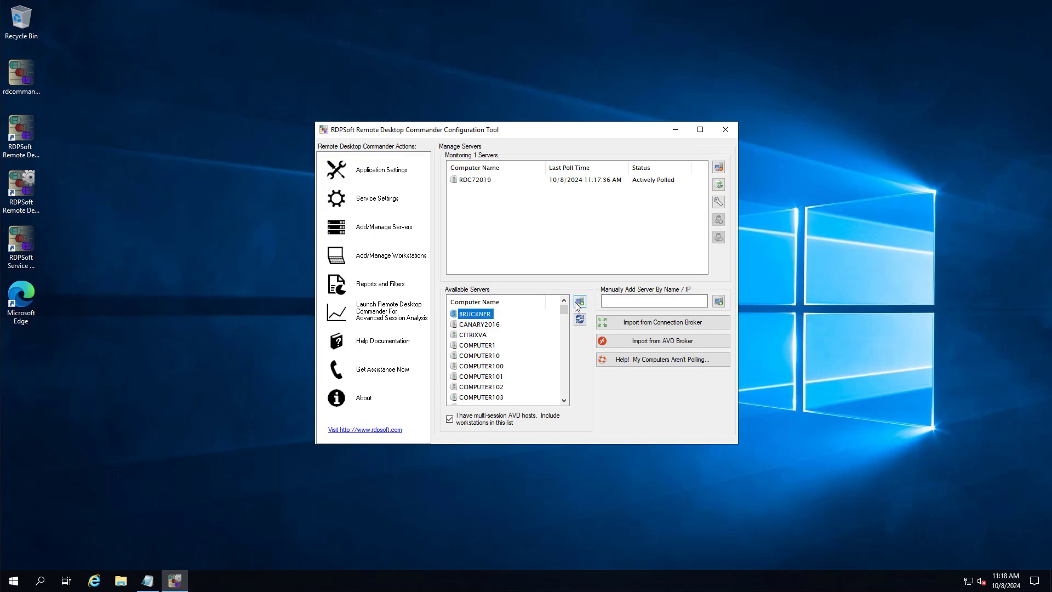
left_click(579, 302)
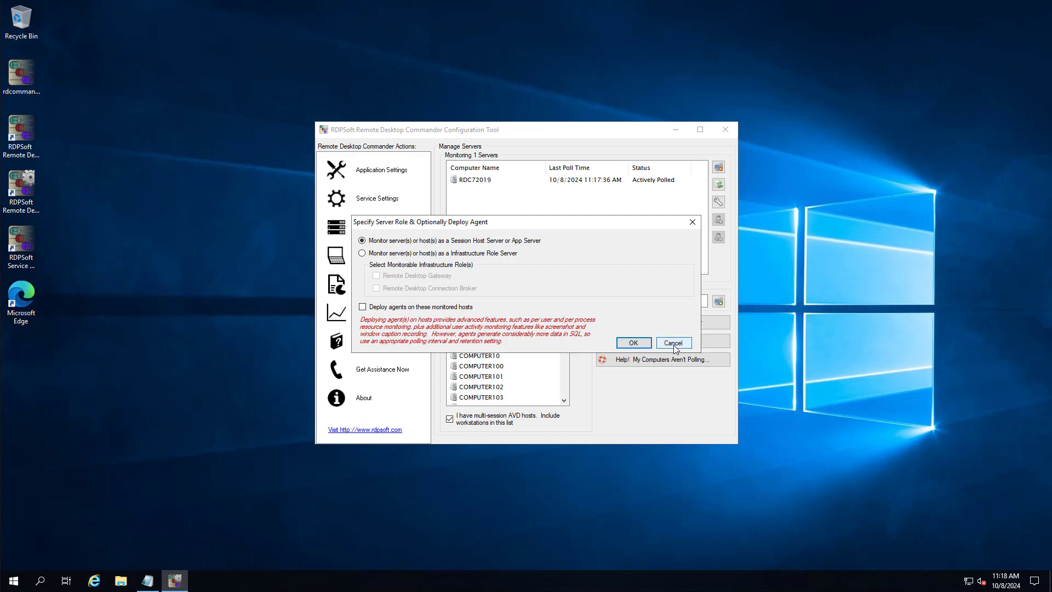
left_click(642, 345)
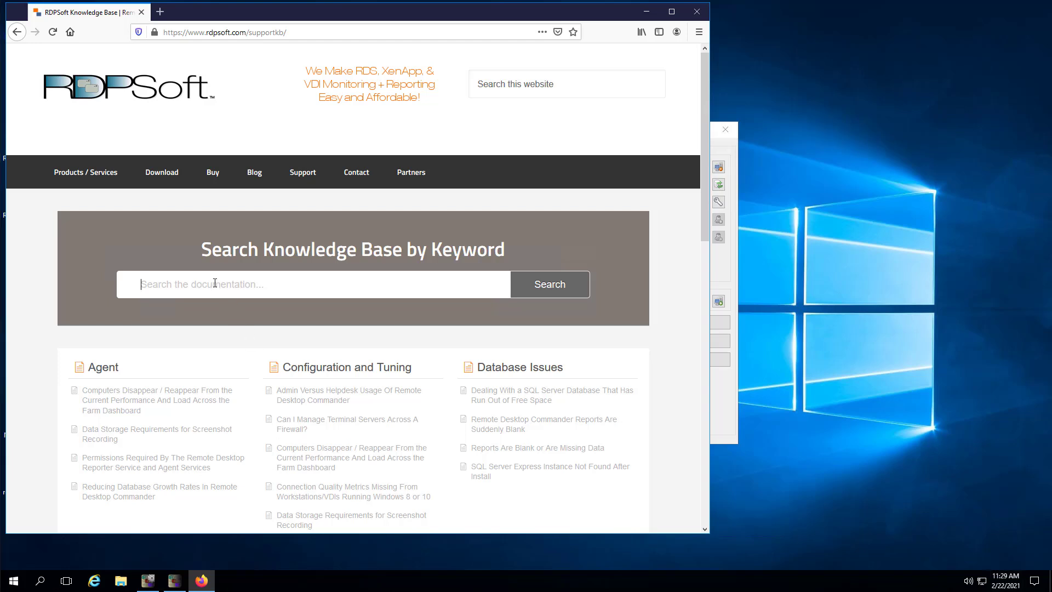
Search the knowledge base for workstations and review the checklist article on monitoring Windows workstations, VDI hosts and WVD hosts
type("workstations")
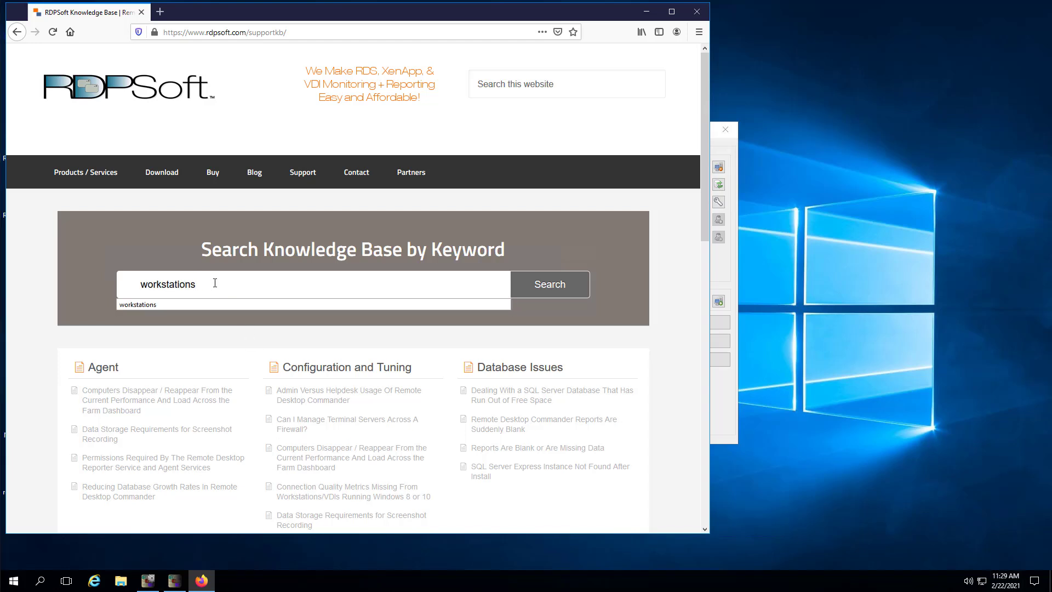
key("Return")
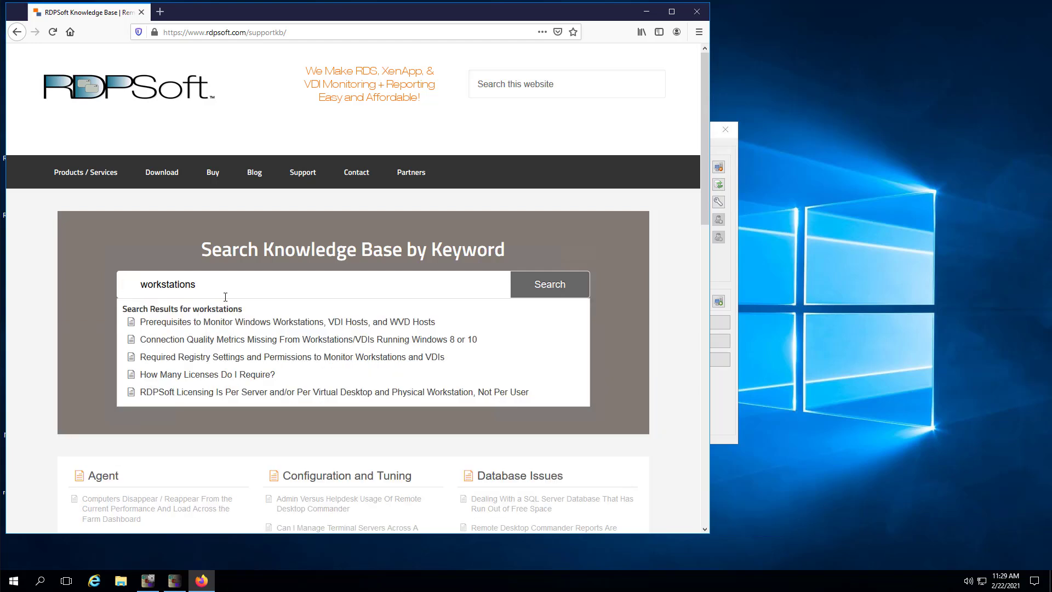
left_click(226, 327)
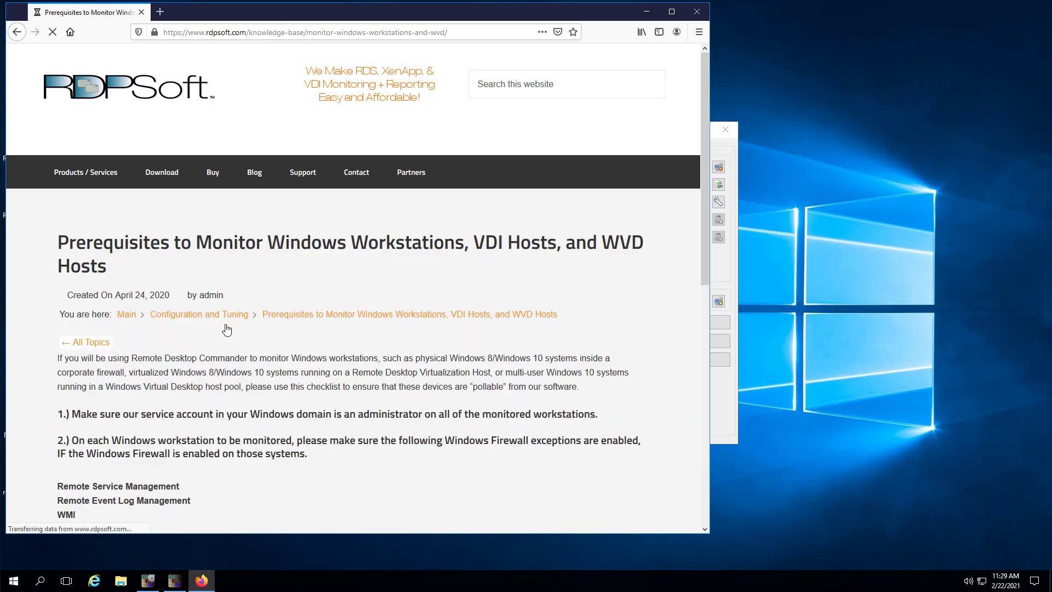
scroll(324, 346, "down", 4)
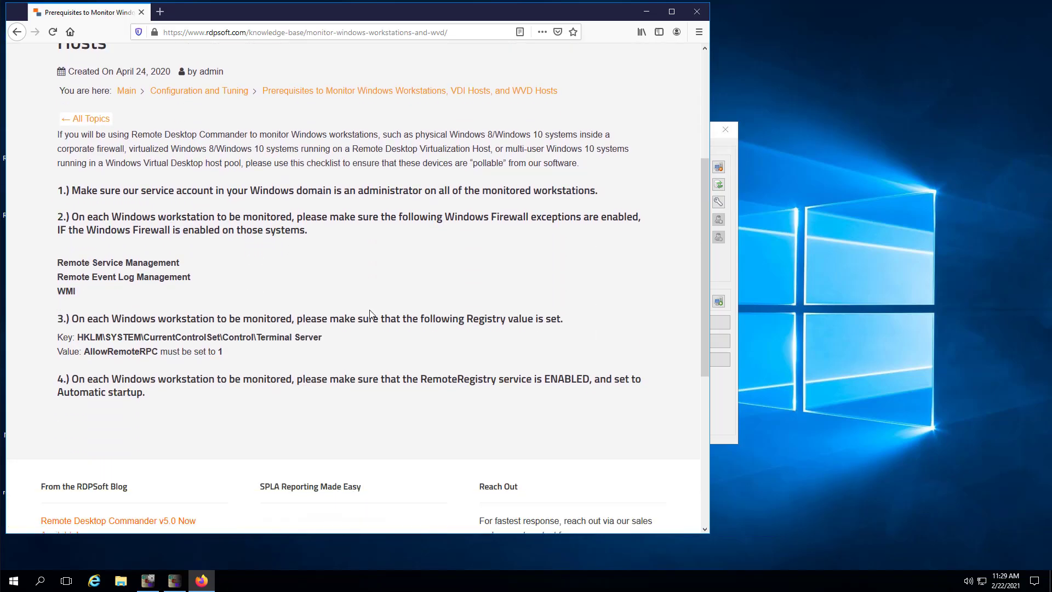
scroll(371, 311, "up", 1)
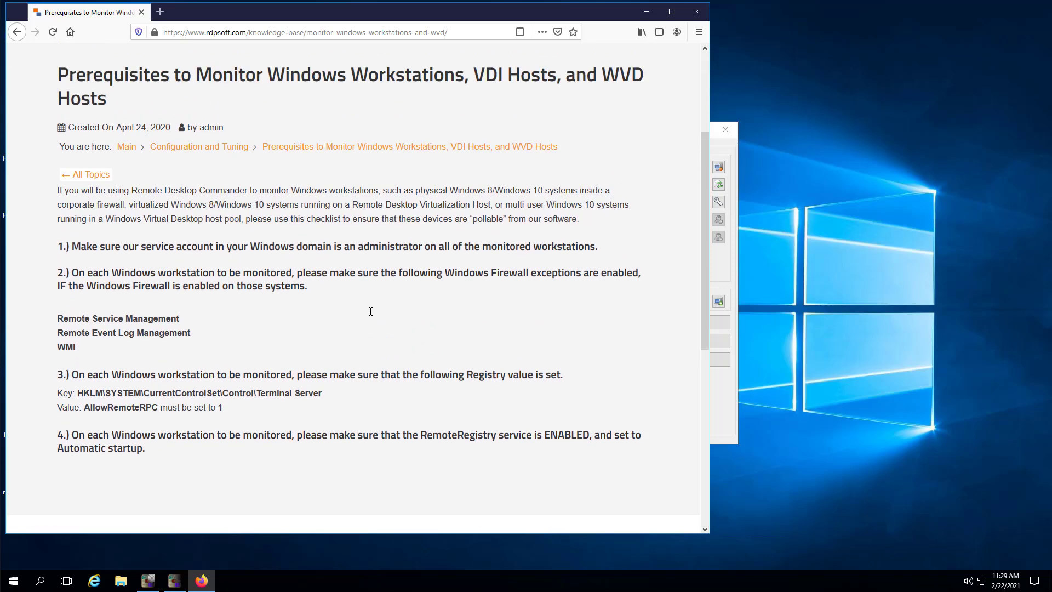
scroll(370, 313, "up", 1)
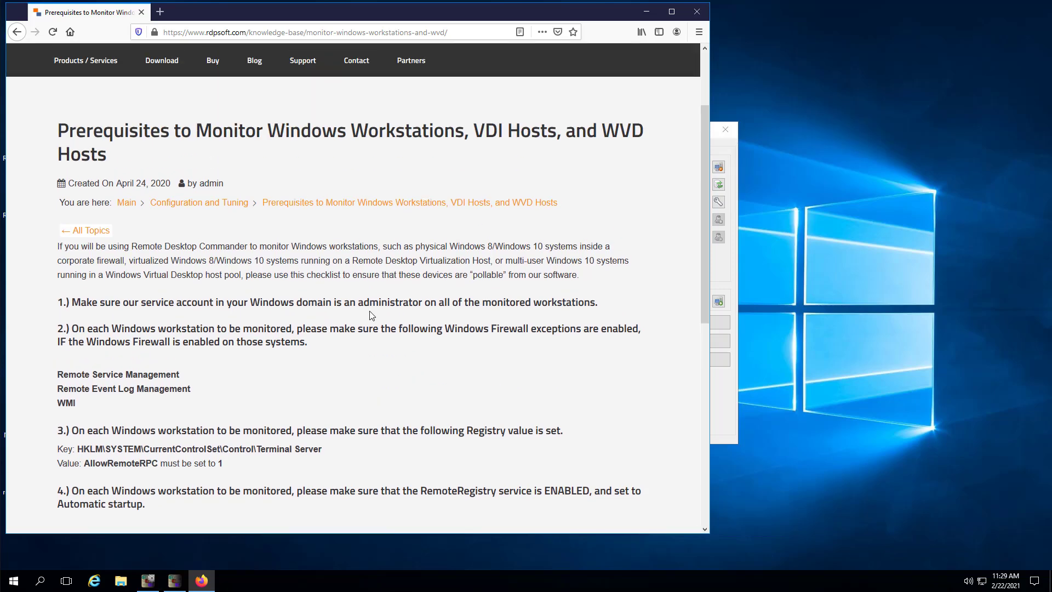
scroll(371, 315, "up", 1)
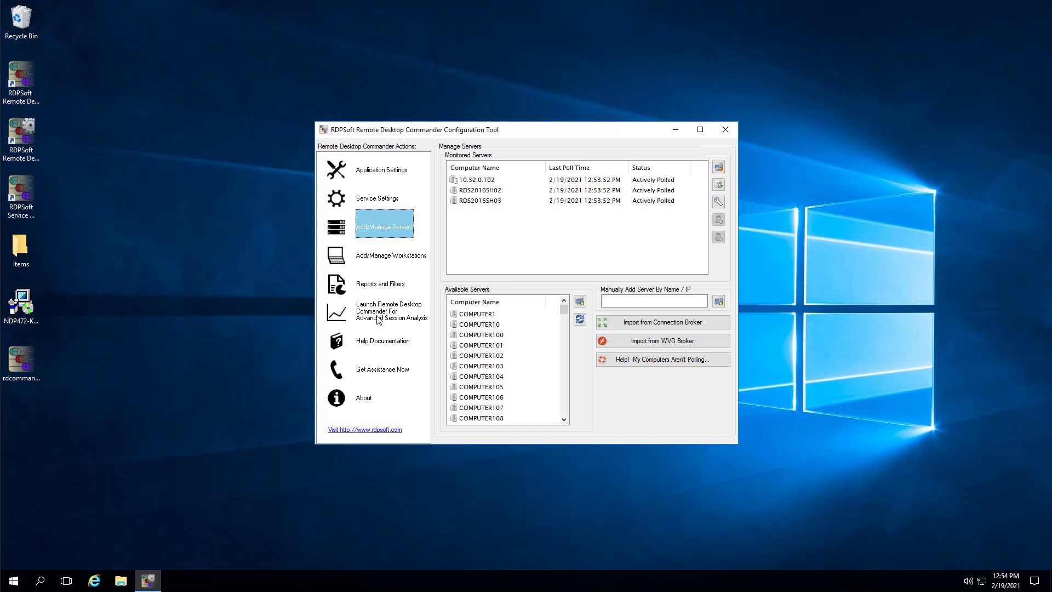
Launch Remote Desktop Commander for advanced session analysis and expand RDS2016SH02 and RDS2016SH03 in the farm performance dashboard
left_click(379, 320)
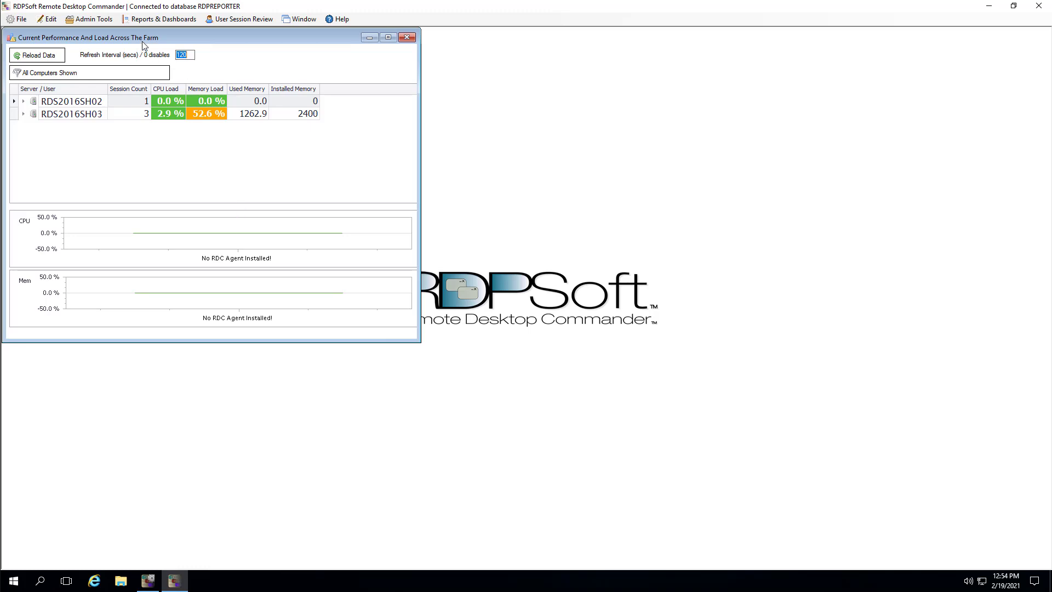
left_click_drag(145, 39, 176, 59)
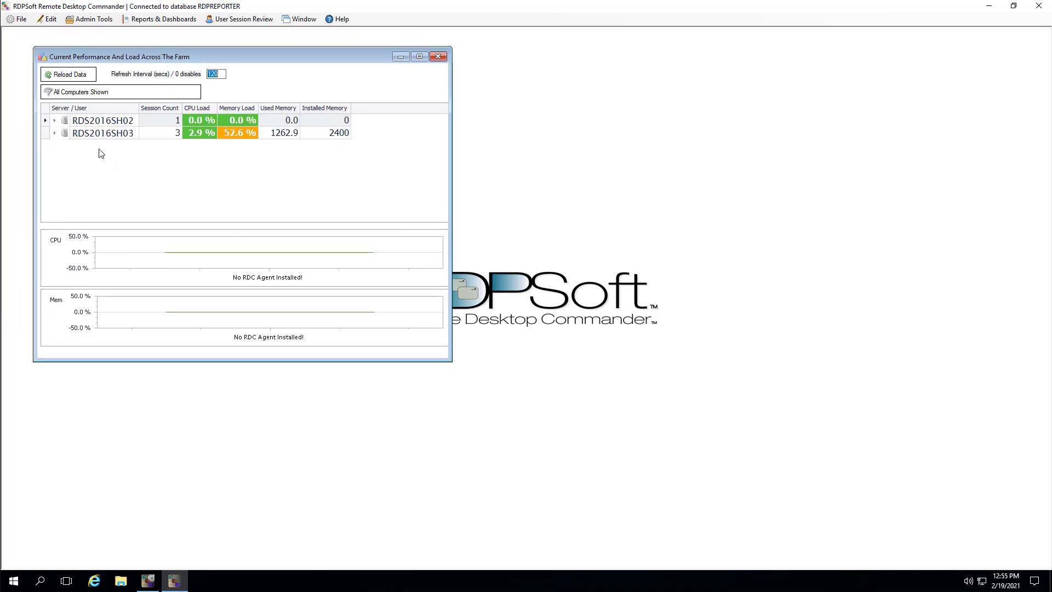
left_click(56, 121)
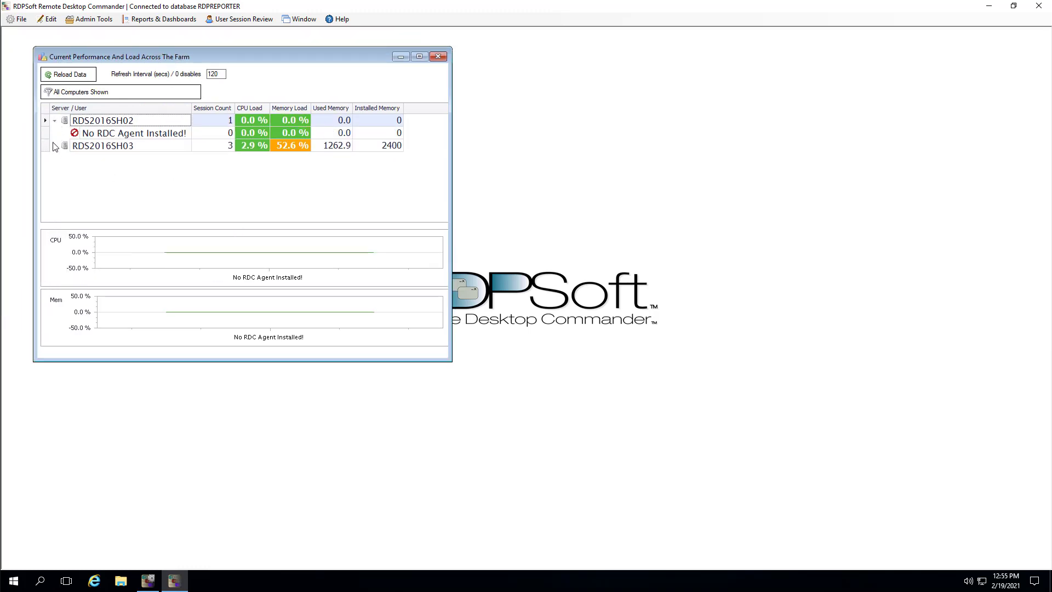
left_click(54, 145)
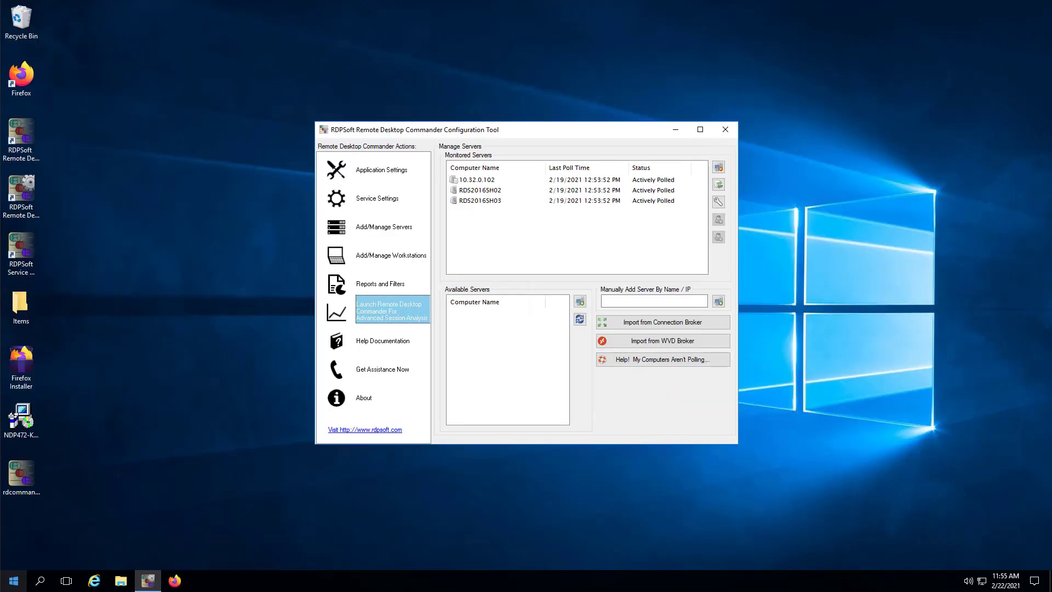
Browse in File Explorer to the RDPSoft\Remote Desktop Commander folder under %appdata%
left_click(121, 581)
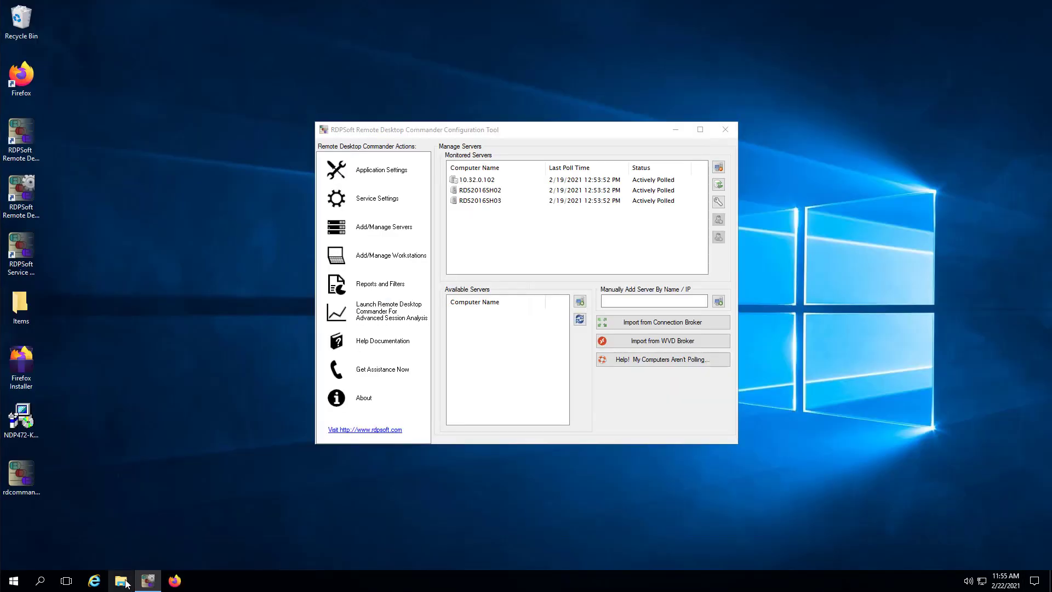
left_click(392, 170)
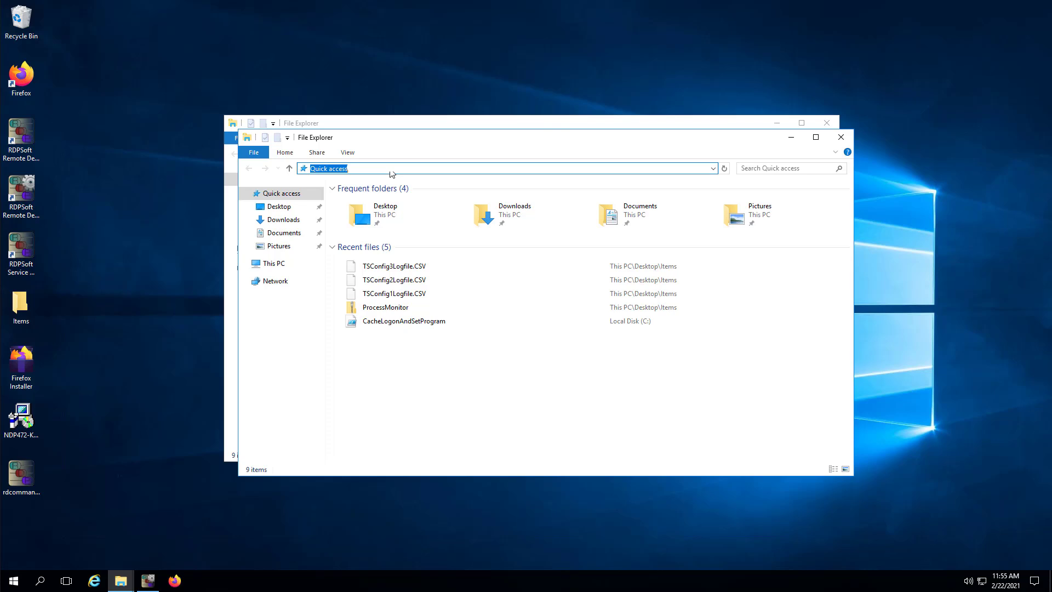
type("%appdata%")
key("Return")
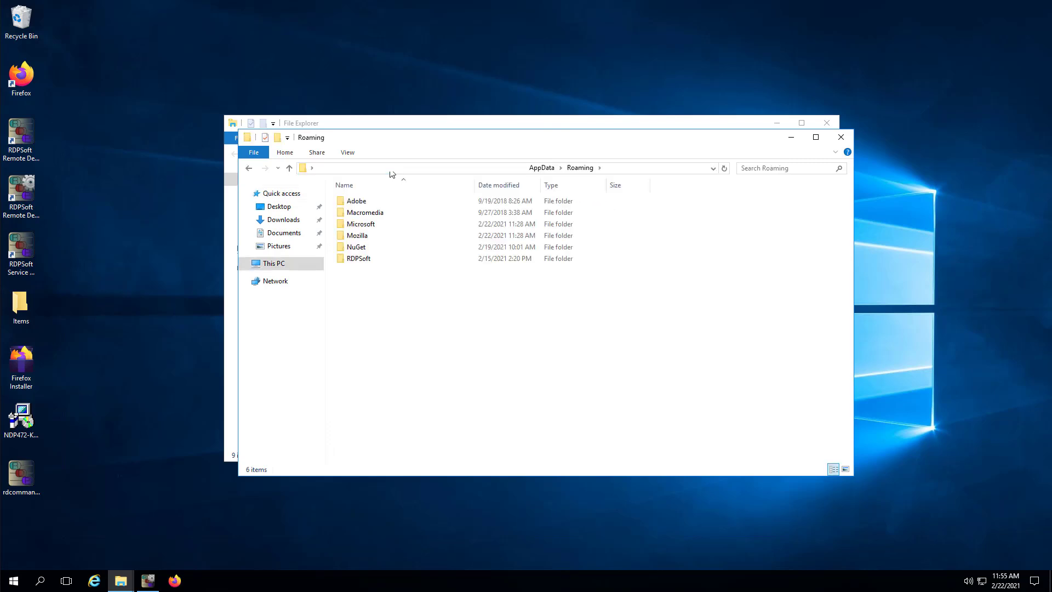
double_click(359, 259)
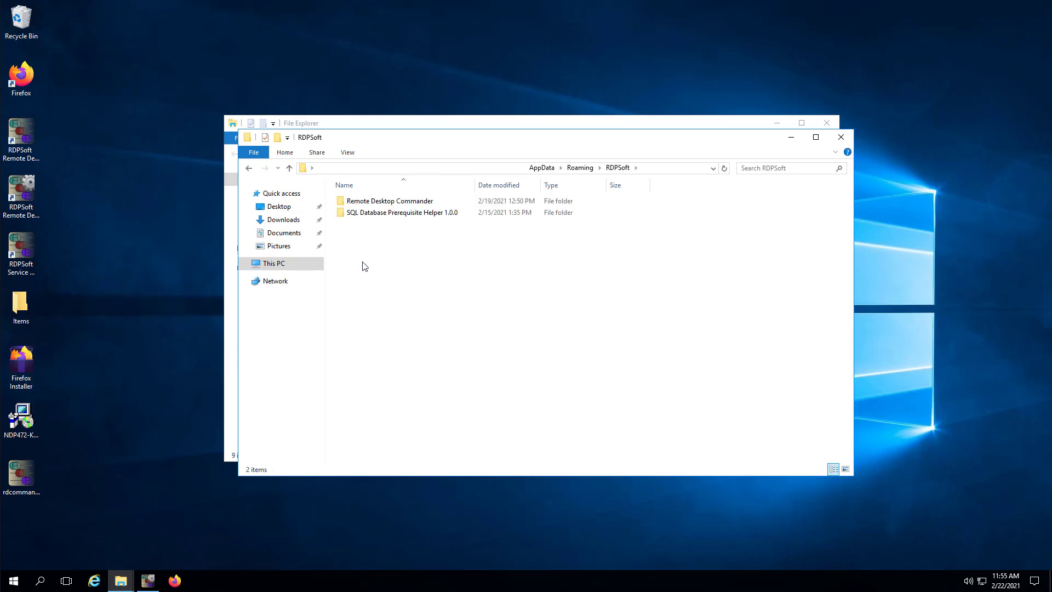
double_click(389, 204)
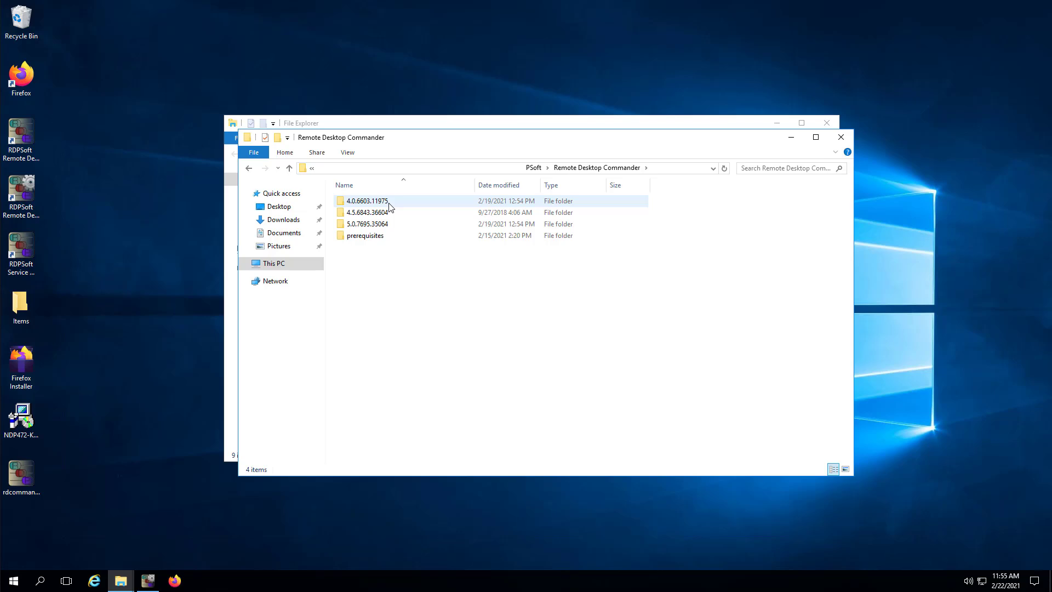
double_click(361, 204)
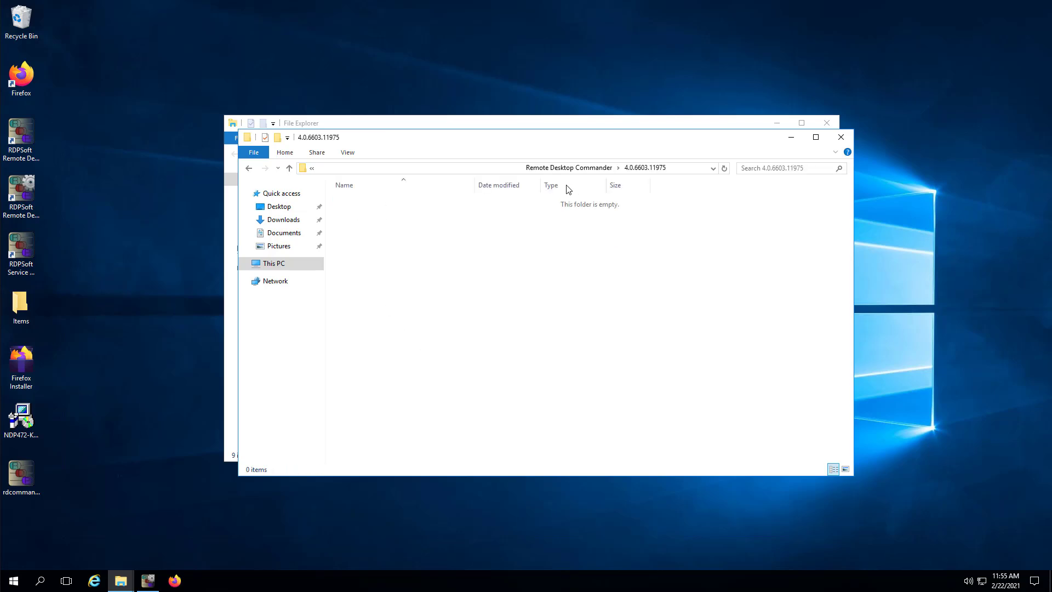
left_click(568, 168)
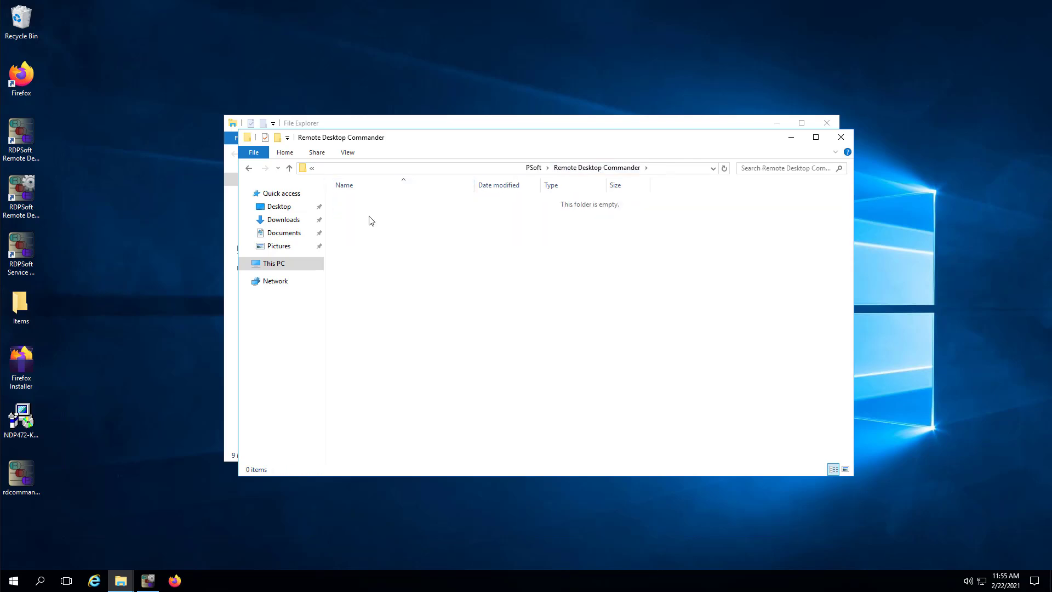
left_click(580, 168)
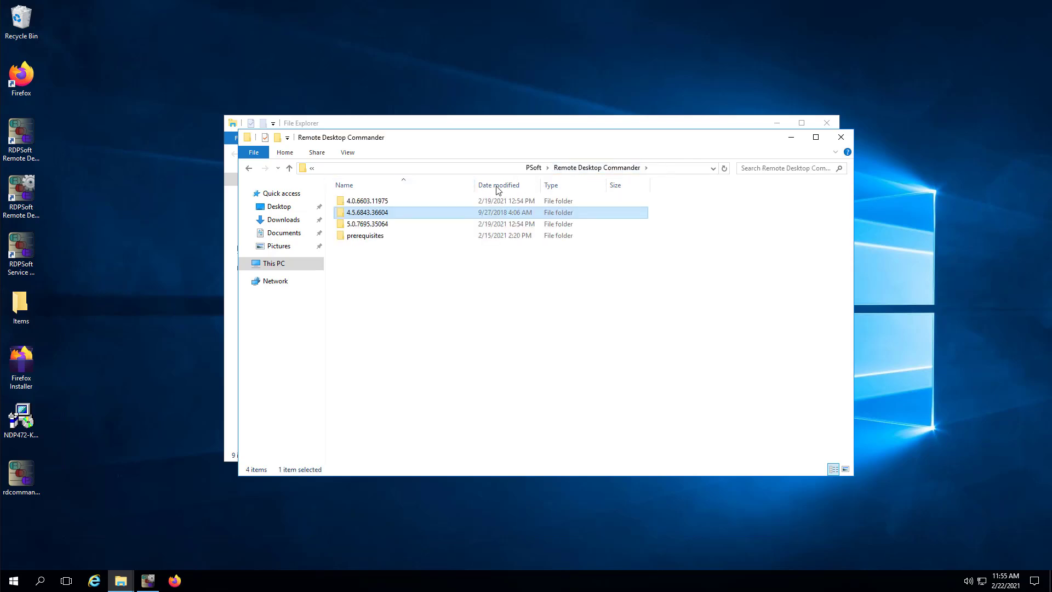
Delete RDRClient.dat from the 5.0.7695.35064 folder and close both File Explorer windows
double_click(399, 226)
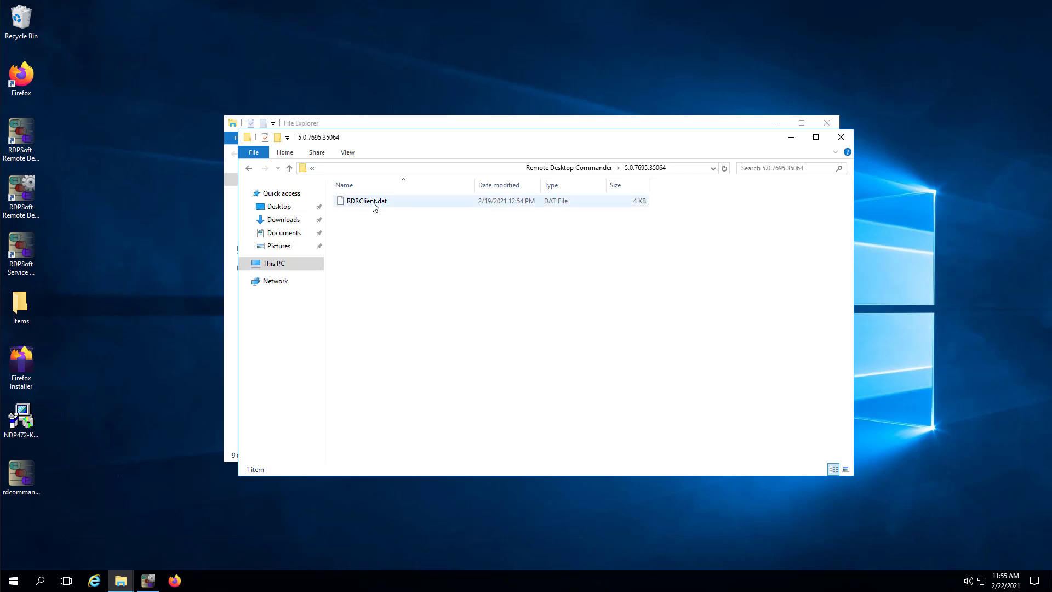
right_click(374, 204)
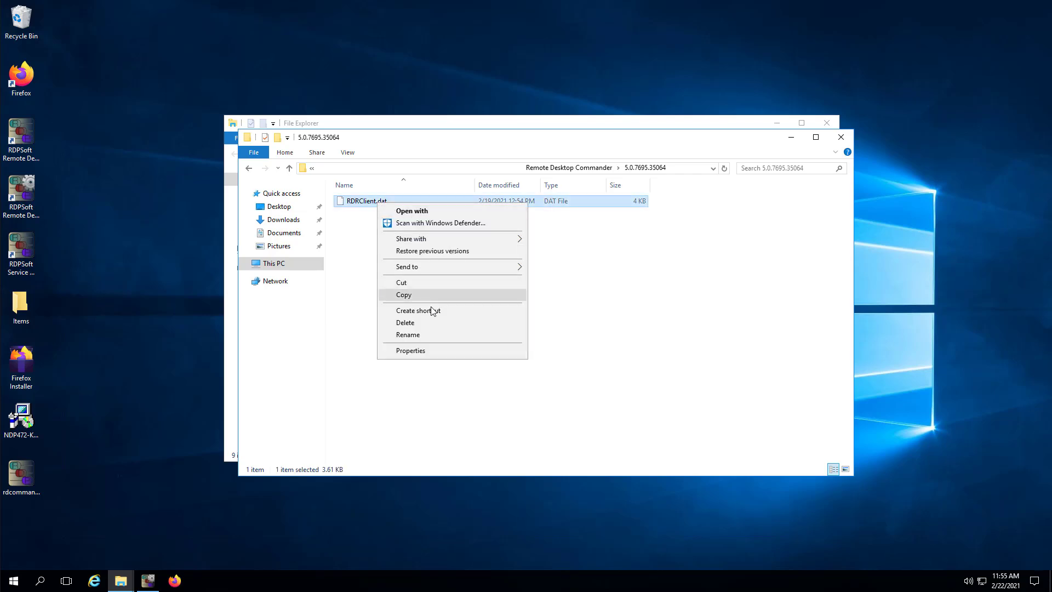
left_click(426, 323)
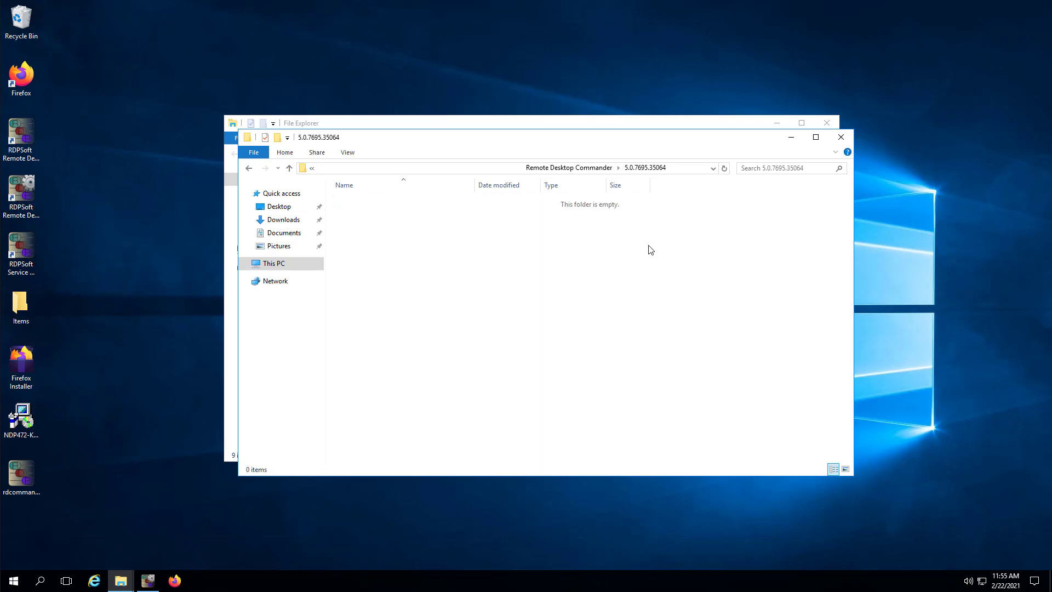
left_click(842, 139)
left_click(827, 124)
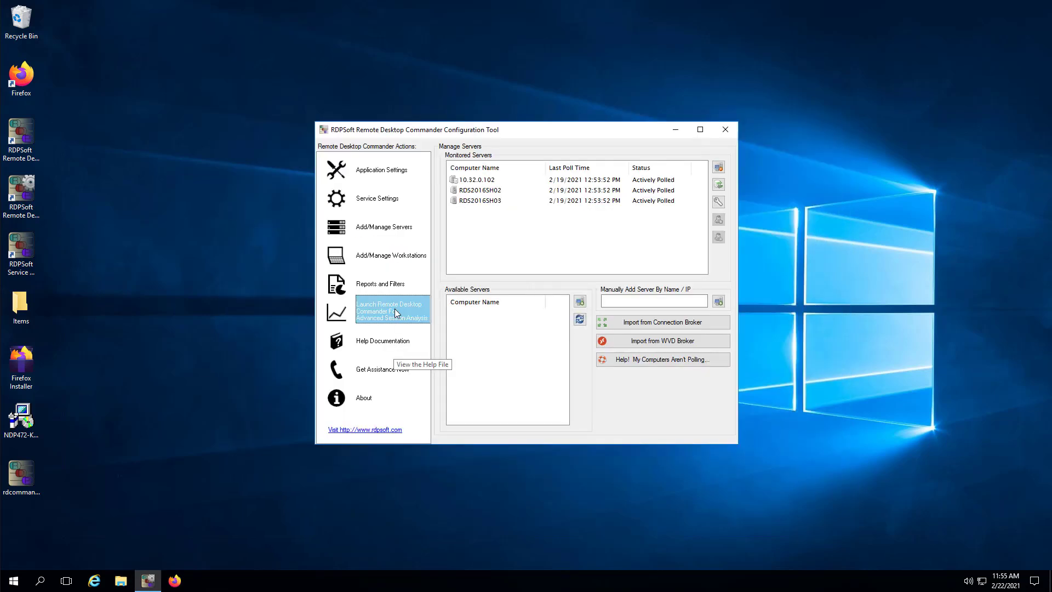
Reload the managed servers view and relaunch Remote Desktop Commander for advanced session analysis
left_click(381, 227)
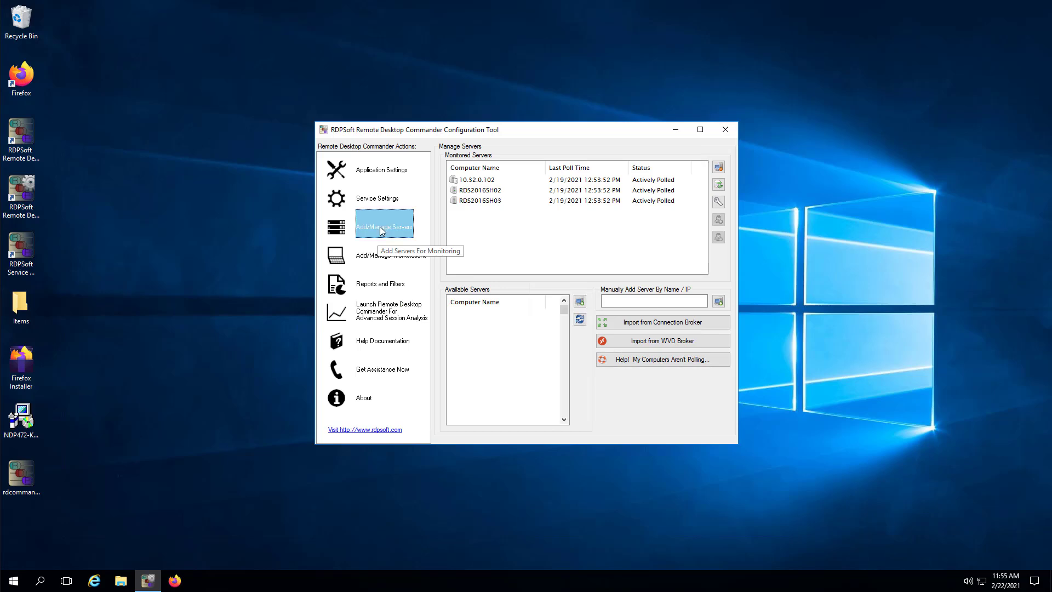
left_click(387, 317)
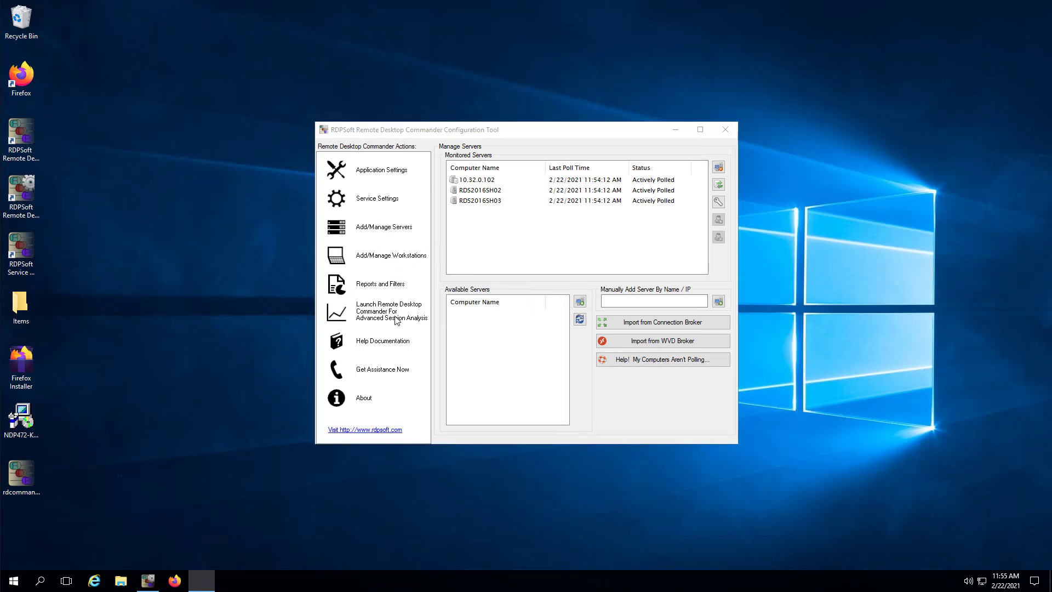